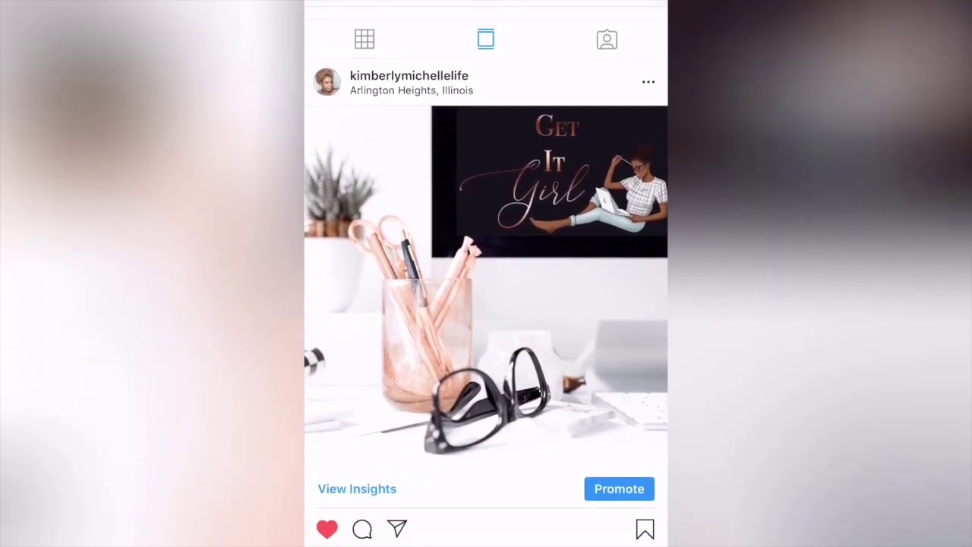
{"action": "scroll", "coordinate": [486, 274], "scroll_direction": "down", "scroll_amount": 10}
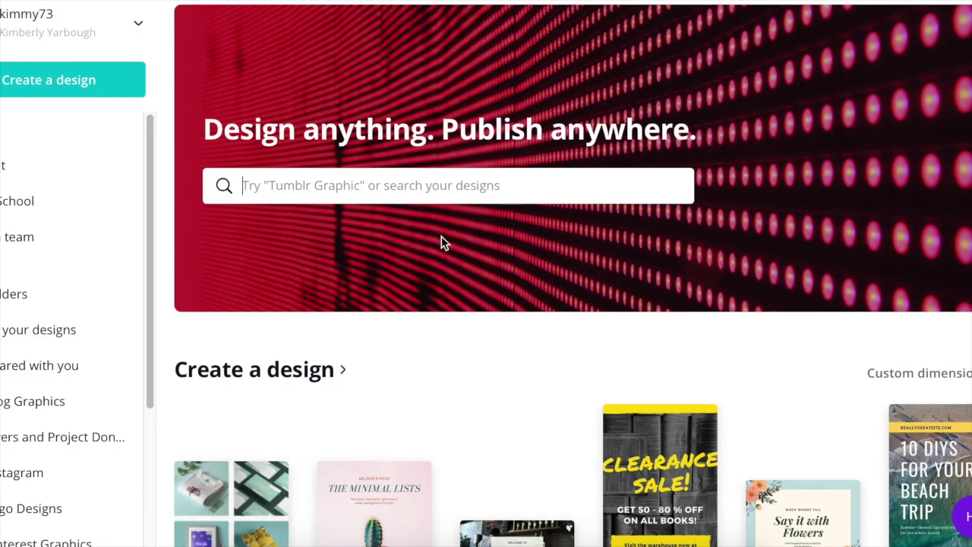
- Search Canva for 'inst' to bring up the Instagram Post (1080 × 1080 px) format
{"action": "scroll", "coordinate": [421, 242], "scroll_direction": "down", "scroll_amount": 1}
{"action": "scroll", "coordinate": [418, 245], "scroll_direction": "up", "scroll_amount": 1}
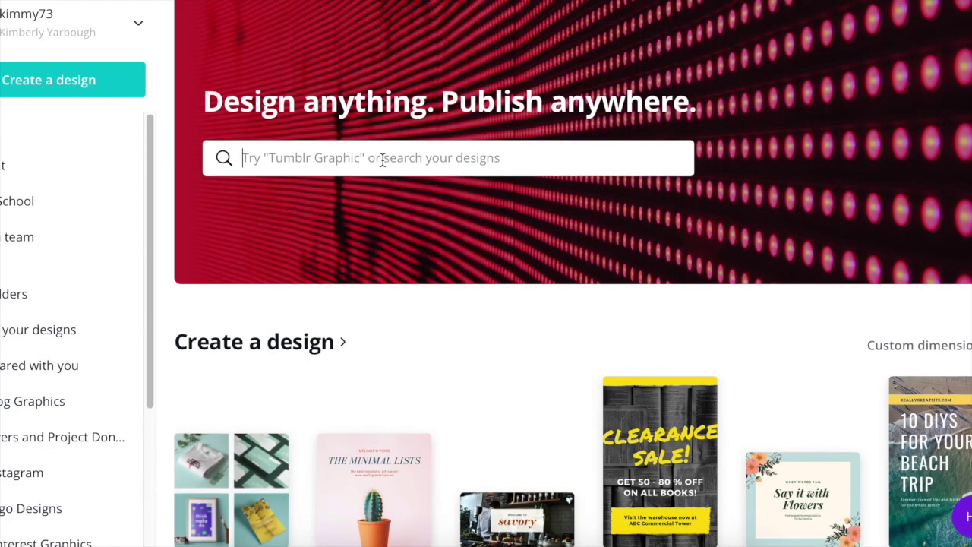
{"action": "type", "text": "inst"}
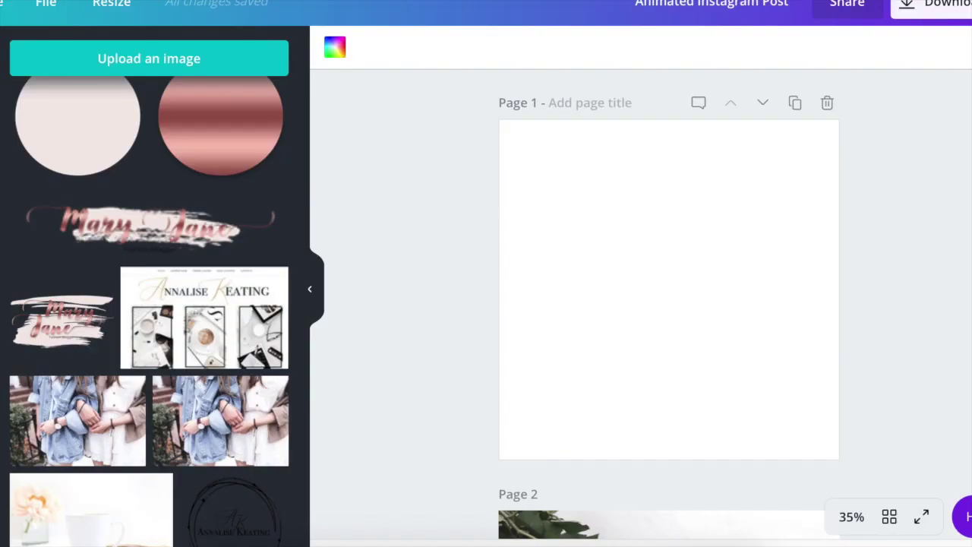
- Find the white roses on marble photo in Uploads and add it to Page 1
{"action": "scroll", "coordinate": [140, 335], "scroll_direction": "down", "scroll_amount": 7}
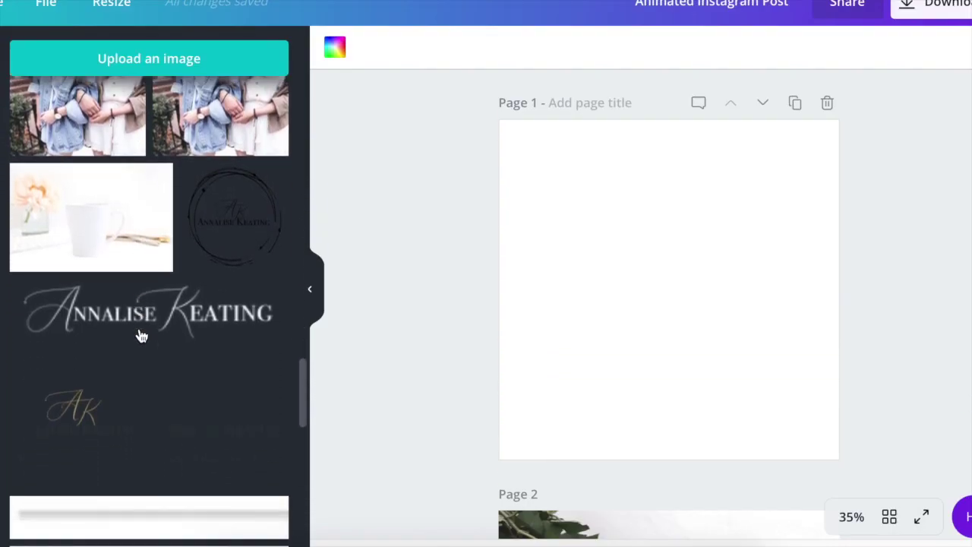
{"action": "scroll", "coordinate": [140, 335], "scroll_direction": "down", "scroll_amount": 10}
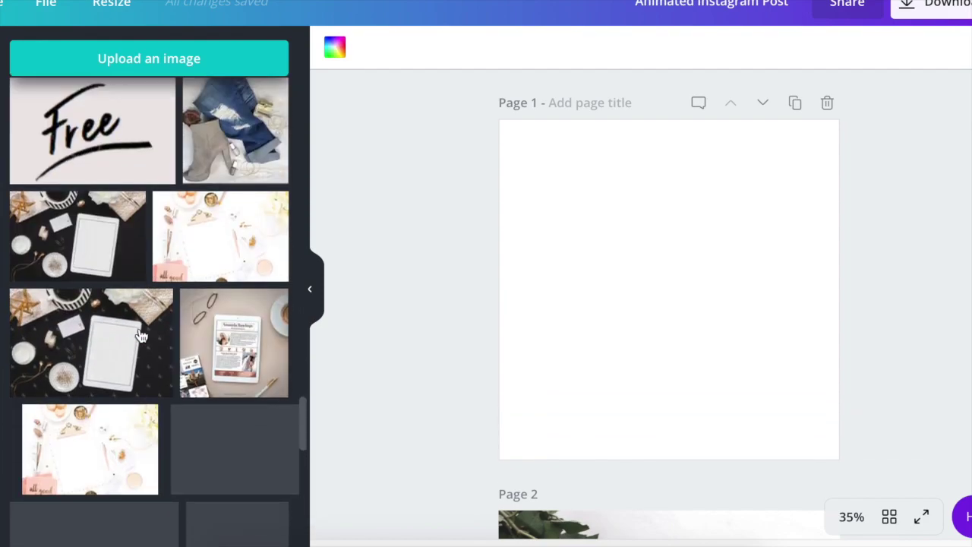
{"action": "scroll", "coordinate": [140, 335], "scroll_direction": "down", "scroll_amount": 10}
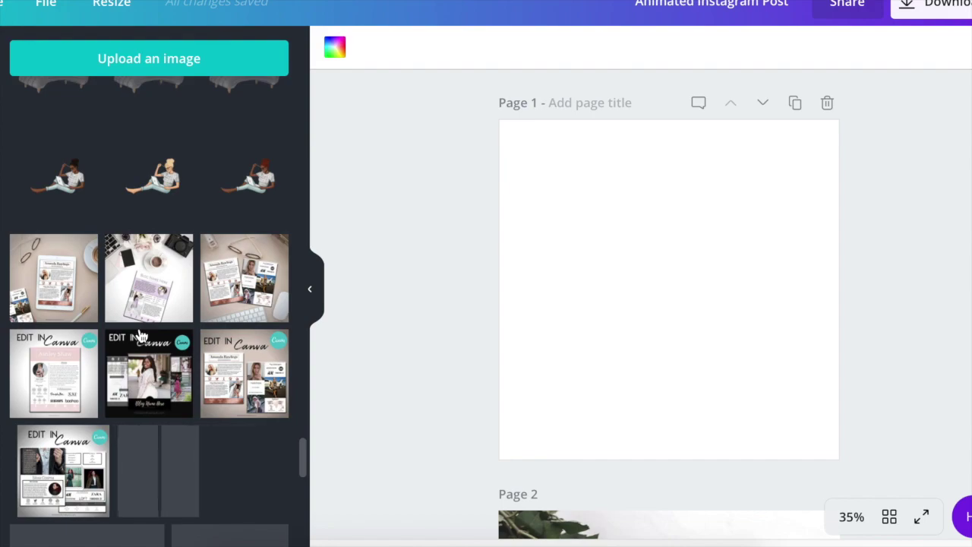
{"action": "scroll", "coordinate": [141, 335], "scroll_direction": "down", "scroll_amount": 2}
{"action": "left_click", "coordinate": [206, 319]}
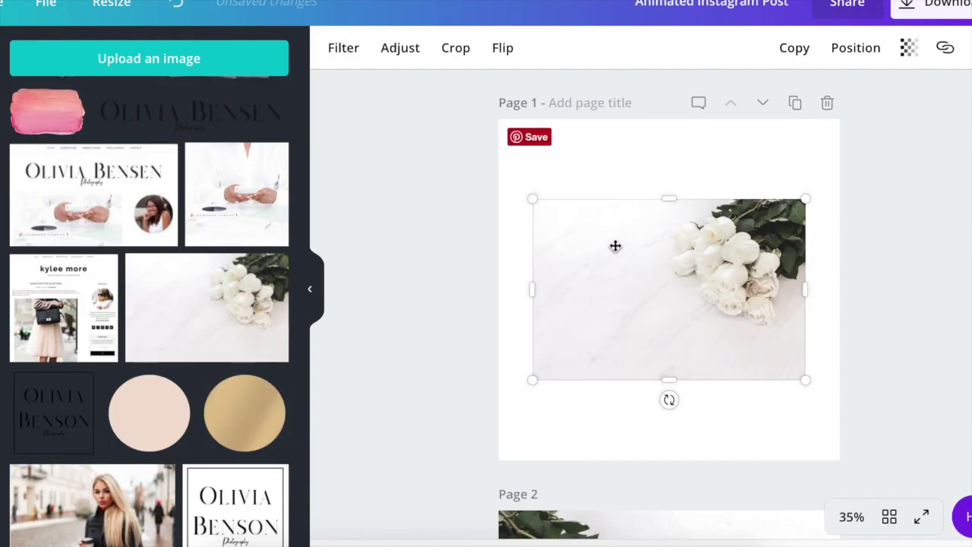
- Flip the white roses photo horizontally so the roses sit on the left
{"action": "key", "text": "Escape"}
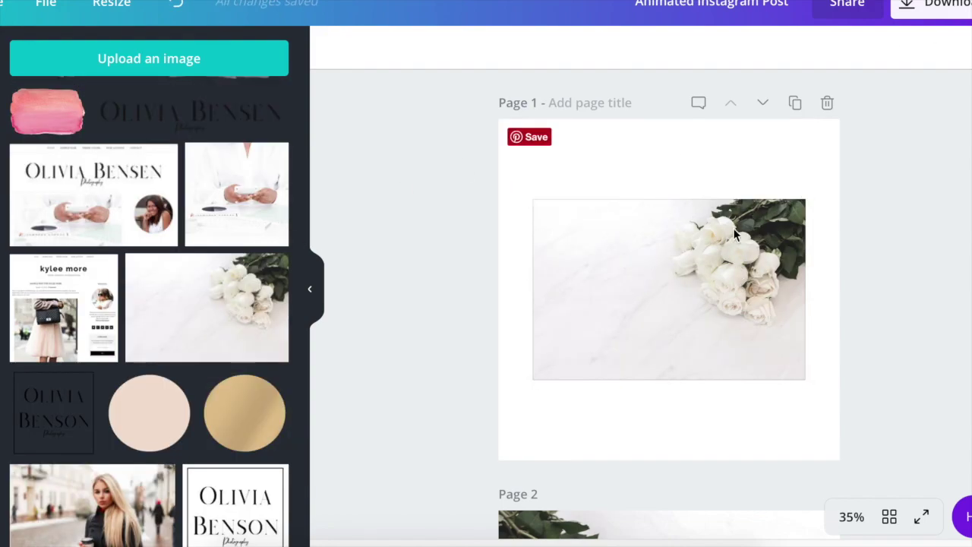
{"action": "left_click", "coordinate": [593, 258]}
{"action": "left_click", "coordinate": [503, 47]}
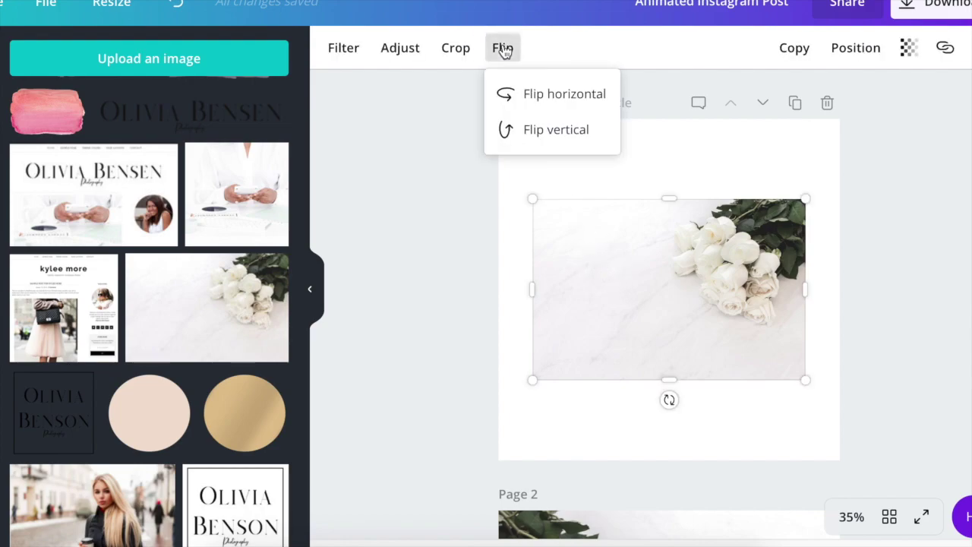
{"action": "left_click", "coordinate": [521, 94]}
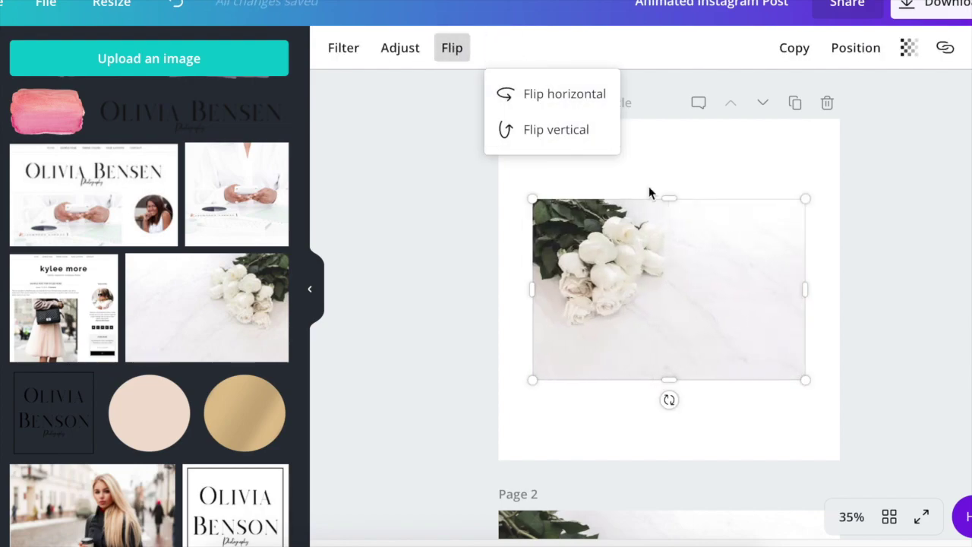
{"action": "left_click", "coordinate": [657, 270]}
- Move the roses photo to the top-left and enlarge it to cover all of Page 1
{"action": "left_click_drag", "start_coordinate": [627, 220], "coordinate": [597, 185]}
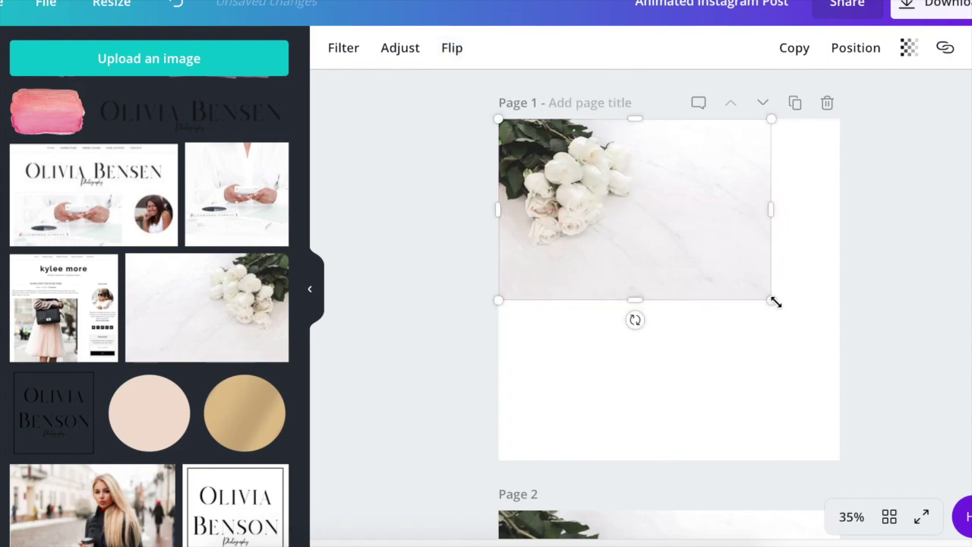
{"action": "left_click_drag", "start_coordinate": [773, 301], "coordinate": [861, 466]}
{"action": "left_click_drag", "start_coordinate": [756, 269], "coordinate": [752, 297]}
{"action": "left_click_drag", "start_coordinate": [905, 155], "coordinate": [945, 99]}
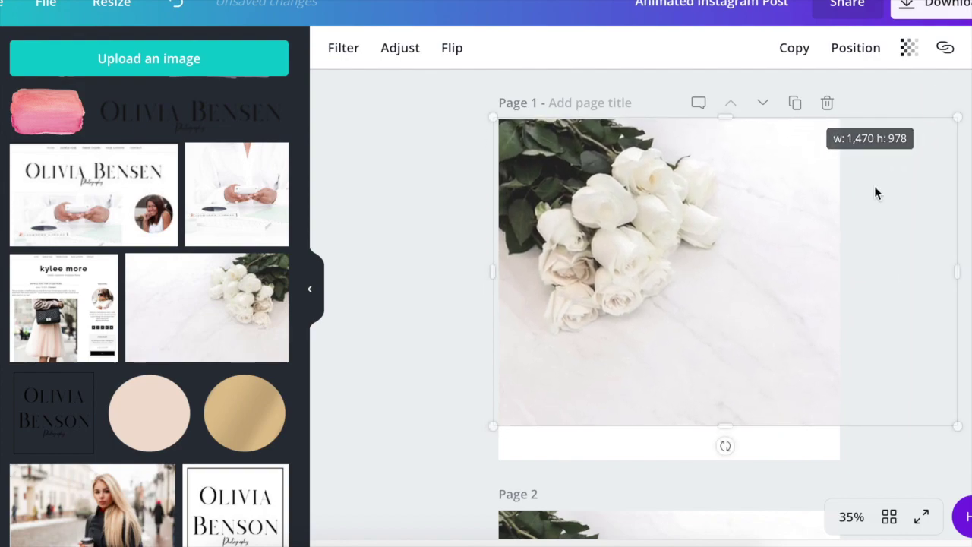
{"action": "left_click_drag", "start_coordinate": [493, 427], "coordinate": [455, 487]}
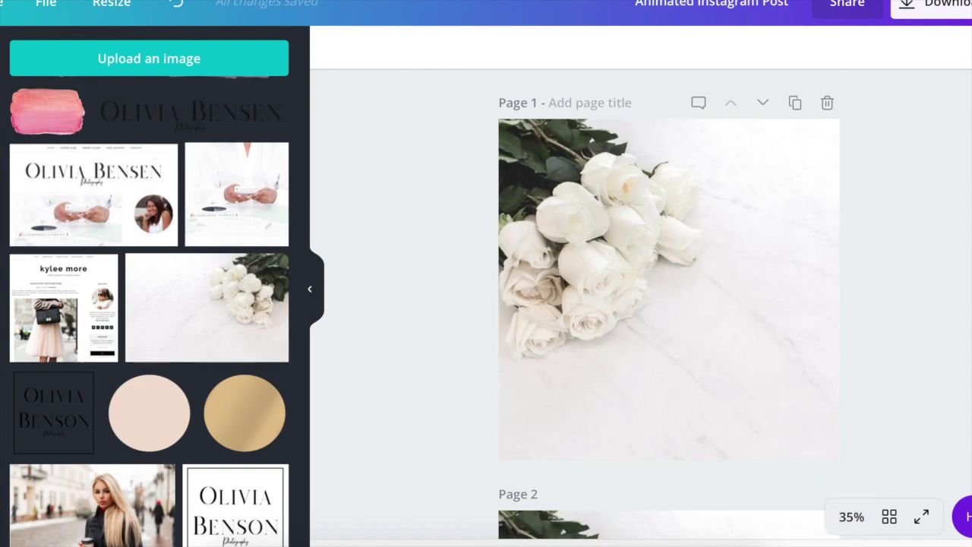
- Add a '10 Gift Ideas' heading and a duplicate below it retyped as 'For'
{"action": "left_click", "coordinate": [3, 175]}
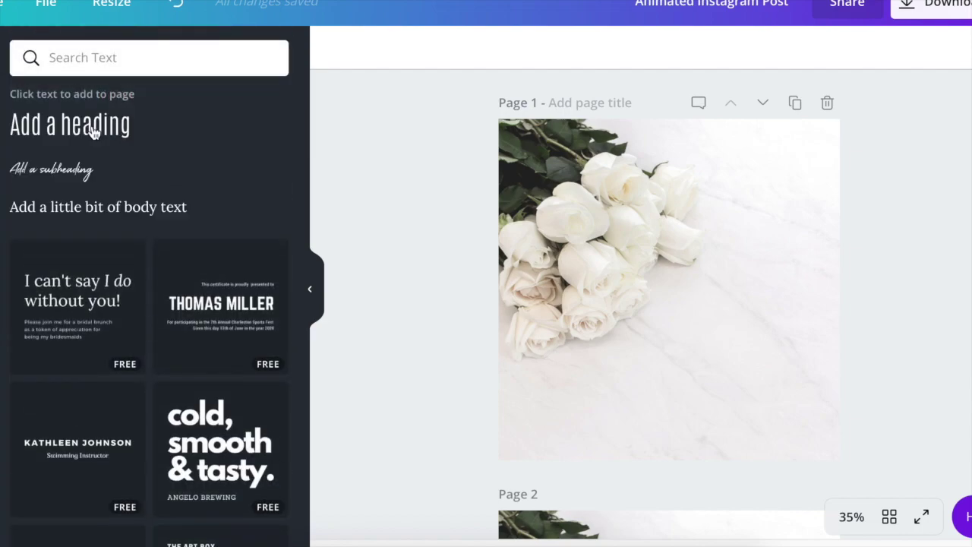
{"action": "left_click", "coordinate": [91, 129]}
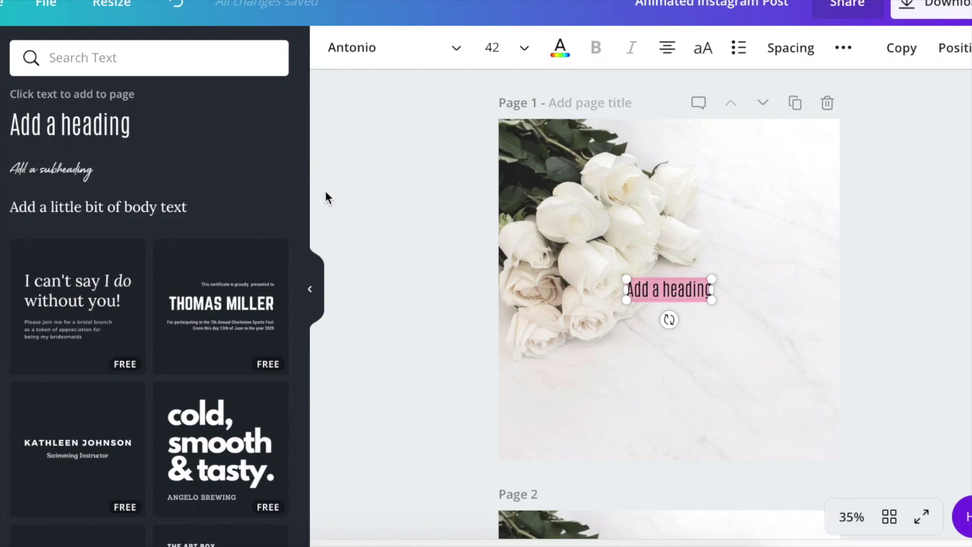
{"action": "type", "text": "1"}
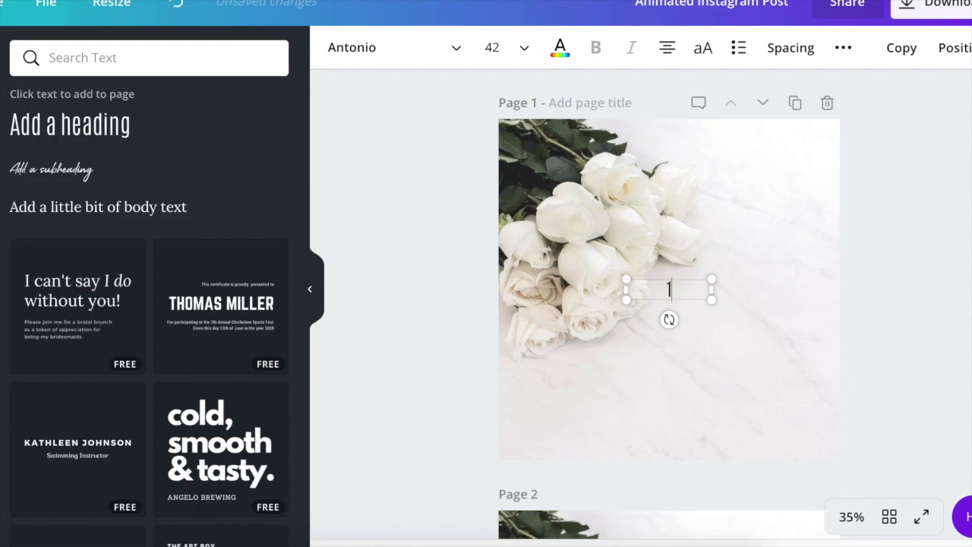
{"action": "type", "text": "0 Gift Ideas"}
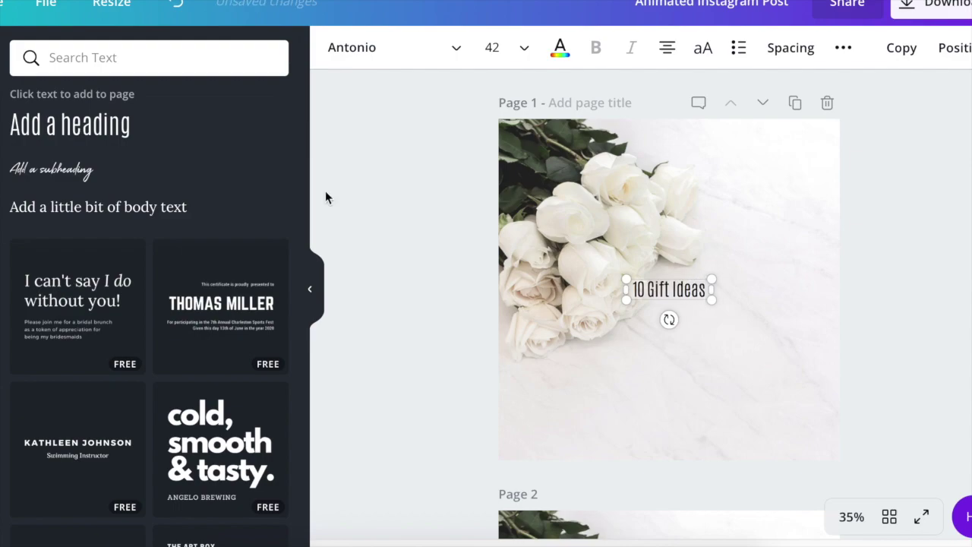
{"action": "left_click", "coordinate": [904, 49]}
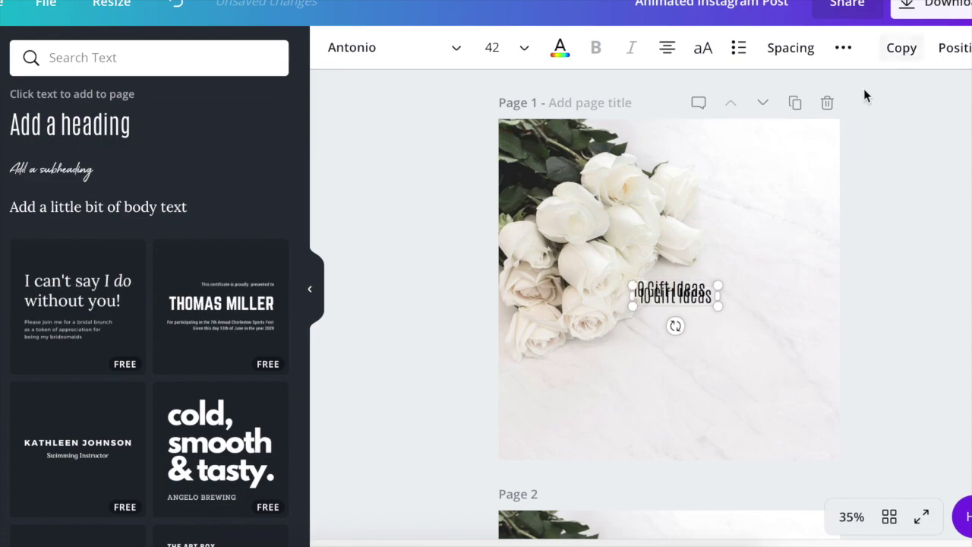
{"action": "left_click_drag", "start_coordinate": [694, 298], "coordinate": [695, 338]}
{"action": "double_click", "coordinate": [693, 332]}
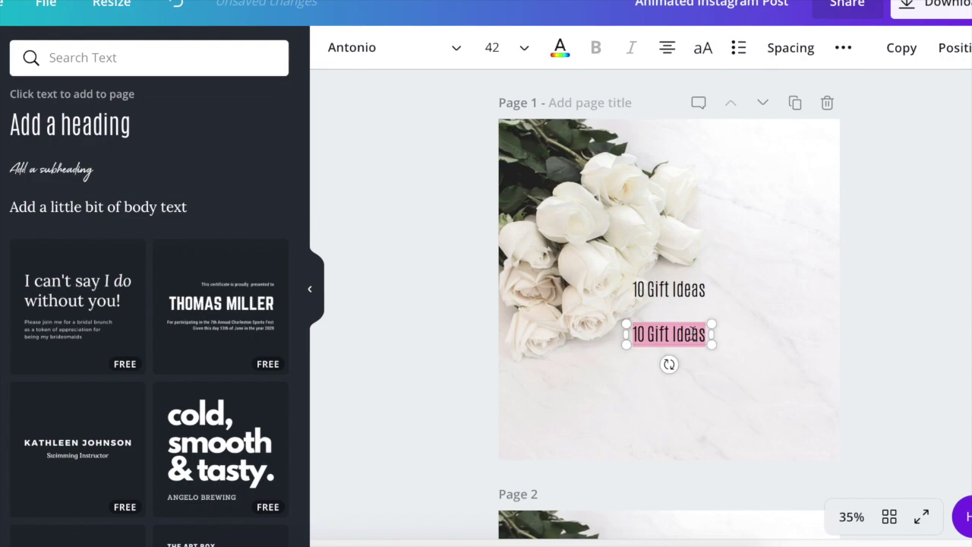
{"action": "type", "text": "For"}
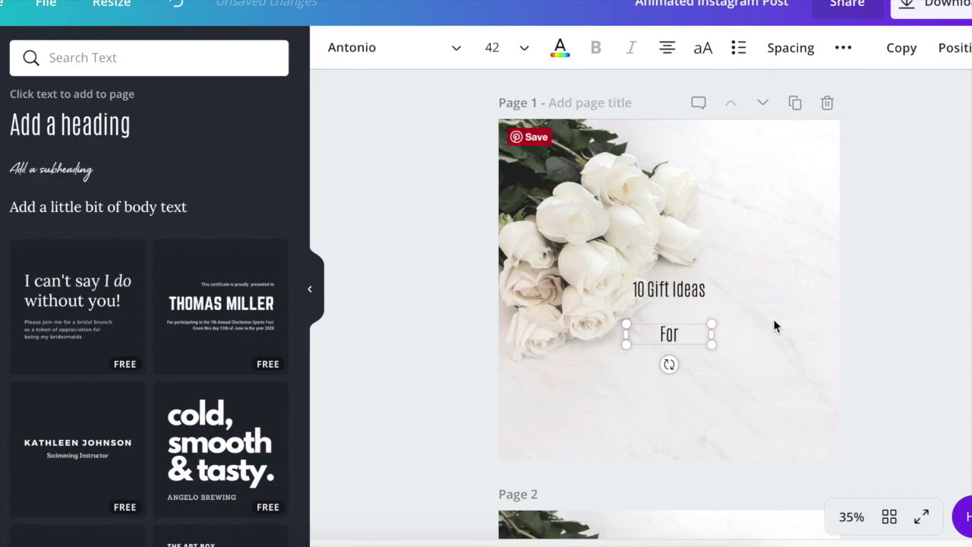
- Duplicate the 'For' line beneath itself and retype the copy as 'Mother's Day'
{"action": "left_click", "coordinate": [901, 47]}
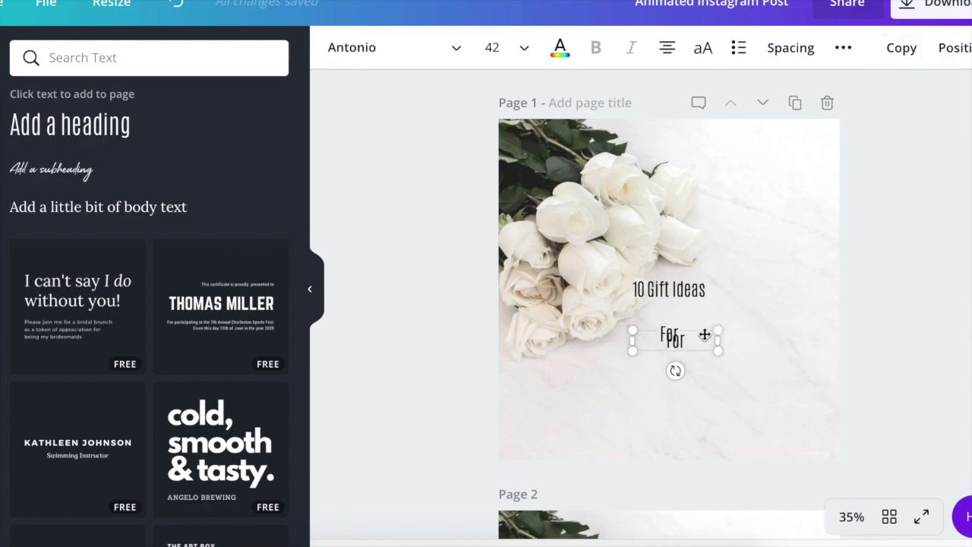
{"action": "left_click_drag", "start_coordinate": [704, 330], "coordinate": [698, 369]}
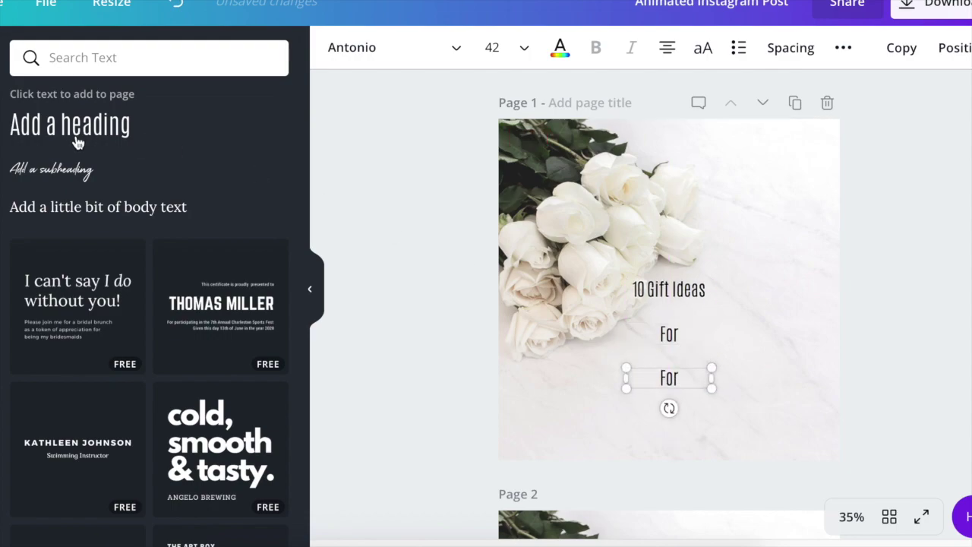
{"action": "left_click", "coordinate": [689, 381]}
{"action": "key", "text": "BackSpace"}
{"action": "key", "text": "BackSpace"}
{"action": "type", "text": "Mother's Day"}
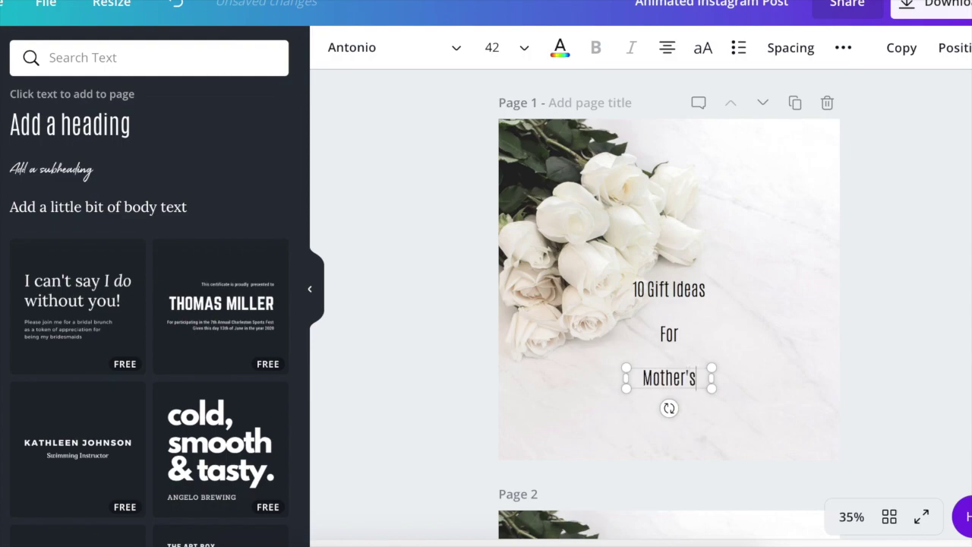
{"action": "left_click", "coordinate": [825, 373]}
- Drag the '10 Gift Ideas' heading up-right and 'For' right beneath it, beside the roses
{"action": "left_click", "coordinate": [698, 291]}
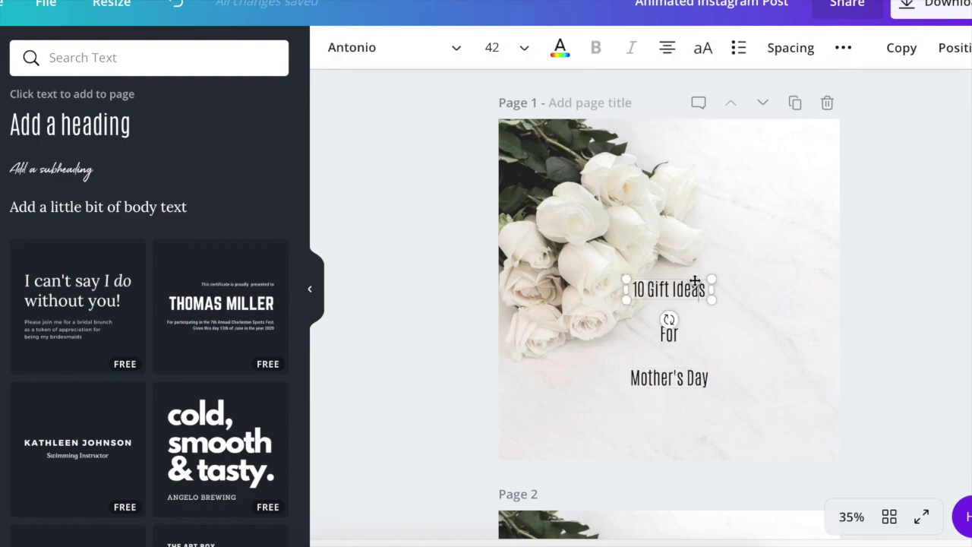
{"action": "left_click_drag", "start_coordinate": [693, 279], "coordinate": [779, 249]}
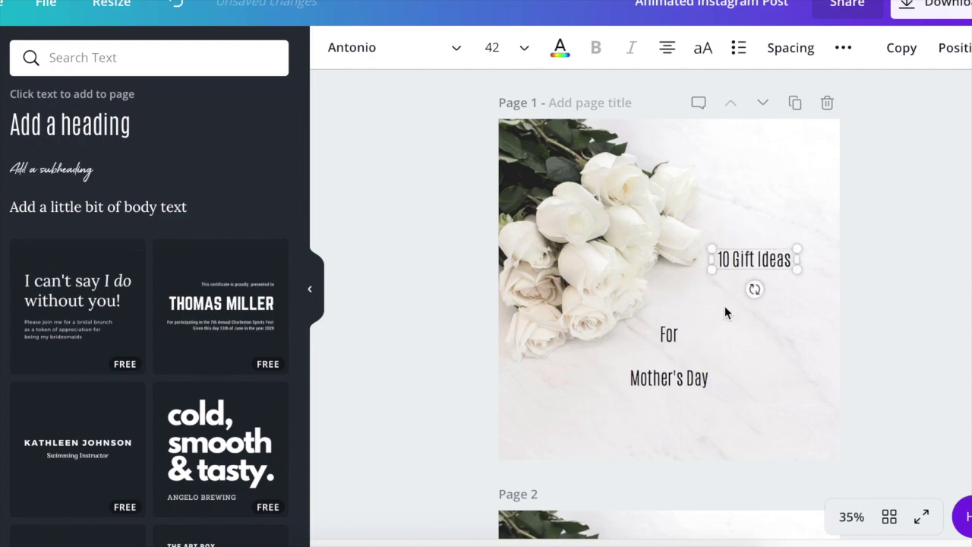
{"action": "left_click", "coordinate": [664, 330]}
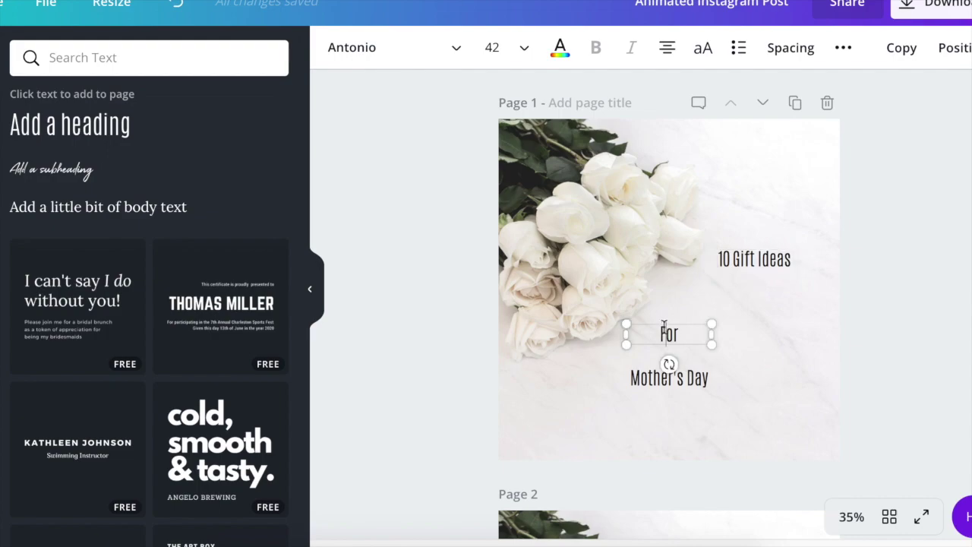
{"action": "left_click", "coordinate": [664, 328]}
{"action": "left_click_drag", "start_coordinate": [693, 322], "coordinate": [779, 311]}
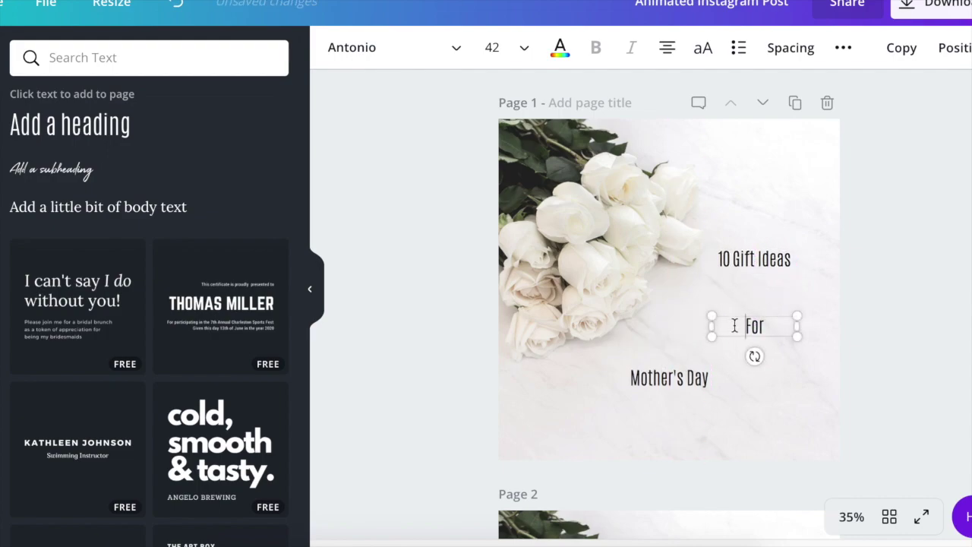
{"action": "left_click", "coordinate": [458, 54]}
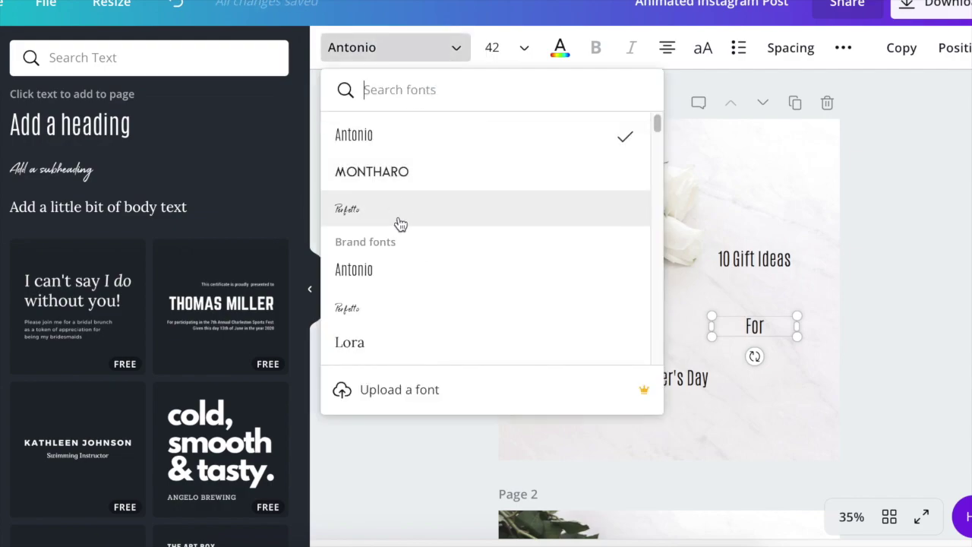
- Switch both 'For' and '10 Gift Ideas' to the Montharo font
{"action": "left_click", "coordinate": [384, 174]}
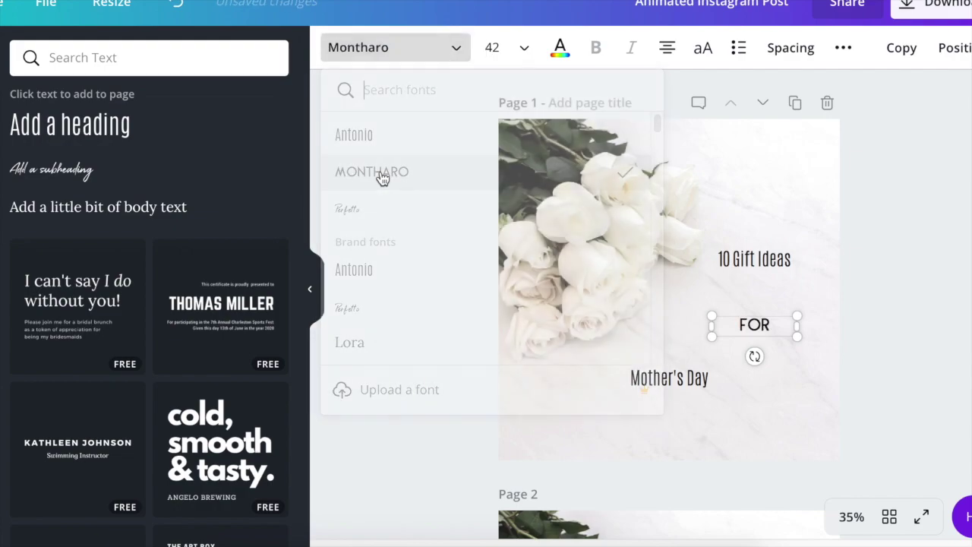
{"action": "left_click", "coordinate": [766, 269]}
{"action": "left_click", "coordinate": [414, 55]}
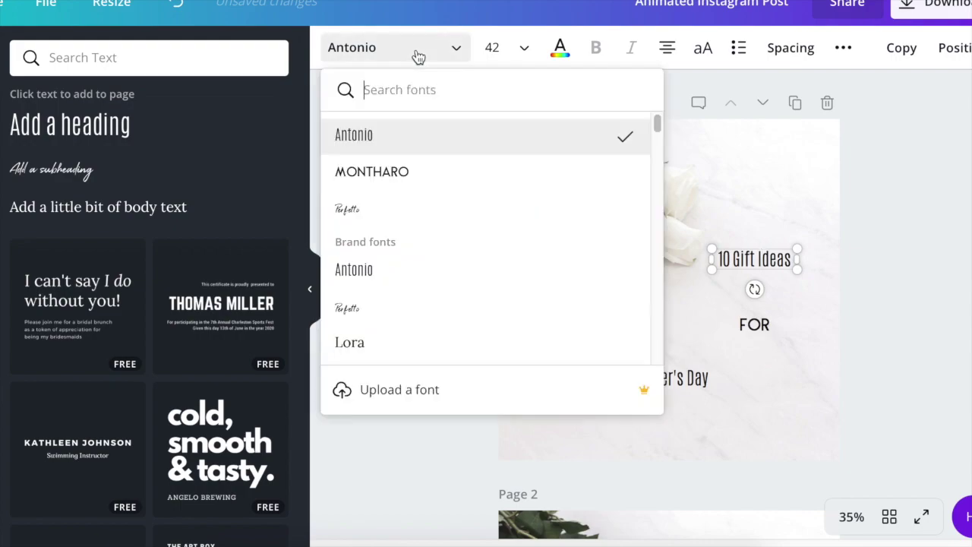
{"action": "left_click", "coordinate": [371, 173]}
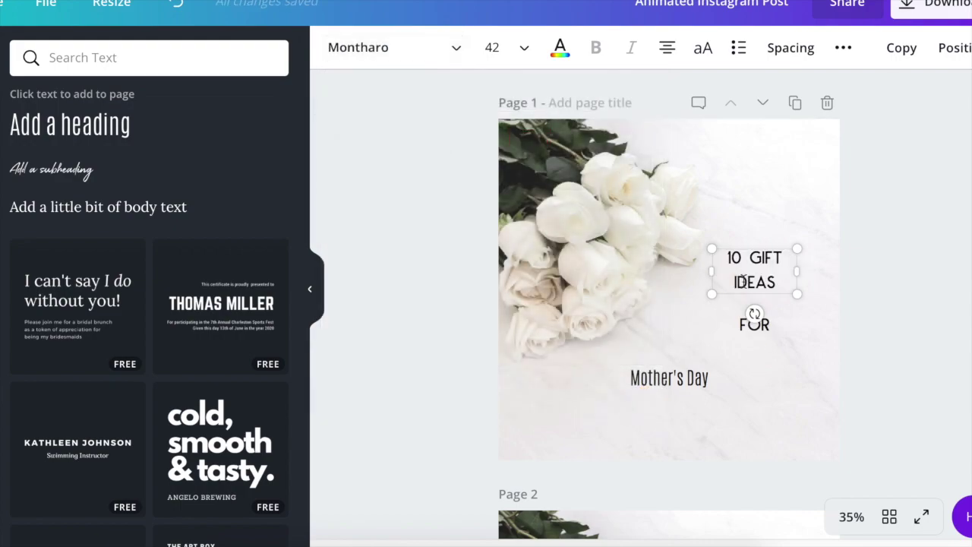
- Widen and enlarge 10 GIFT IDEAS to size 71.5, placing it just above FOR
{"action": "left_click_drag", "start_coordinate": [799, 274], "coordinate": [820, 274]}
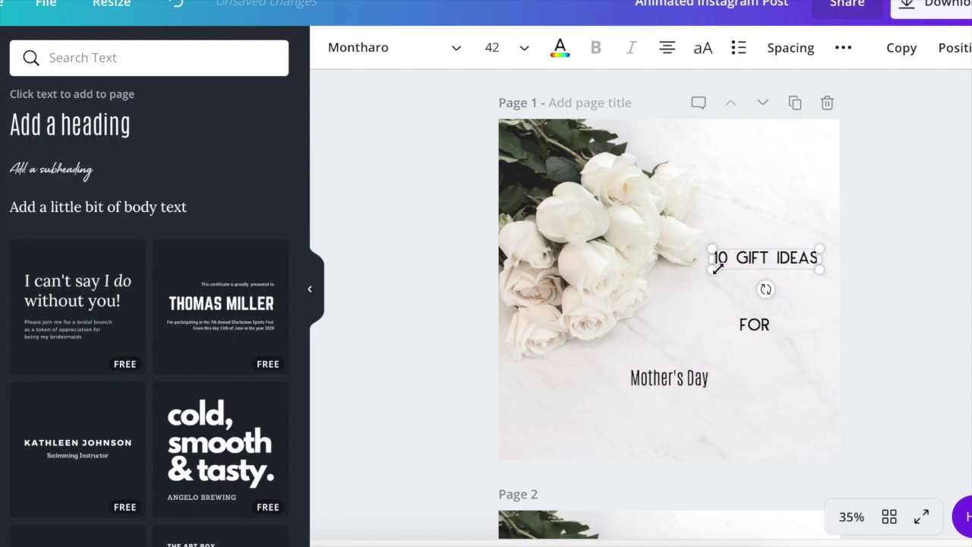
{"action": "left_click_drag", "start_coordinate": [712, 270], "coordinate": [654, 345]}
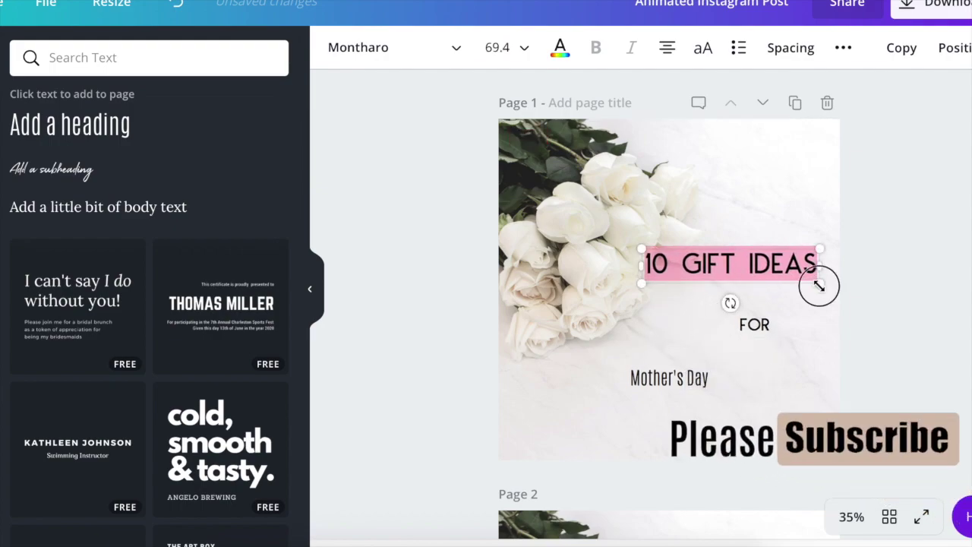
{"action": "left_click_drag", "start_coordinate": [819, 285], "coordinate": [822, 293]}
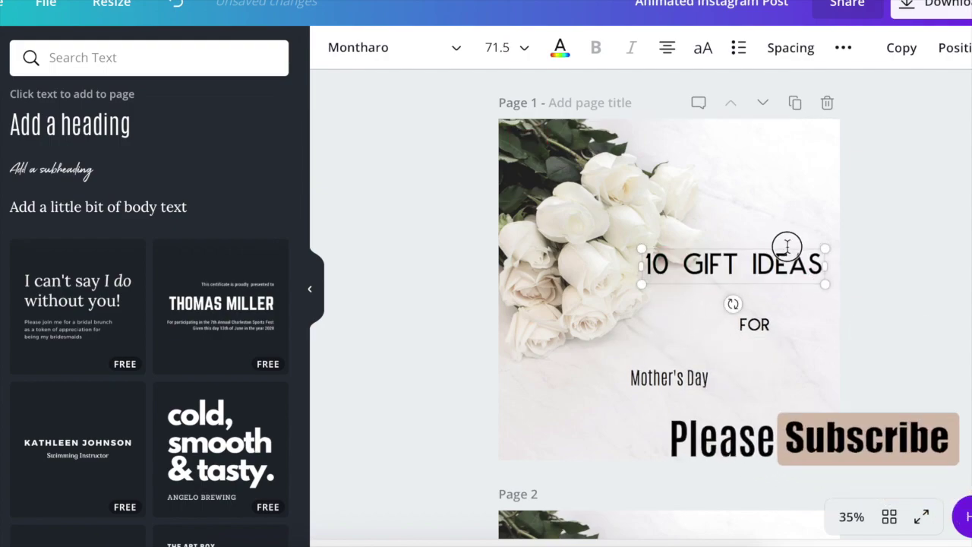
{"action": "left_click_drag", "start_coordinate": [787, 245], "coordinate": [799, 275]}
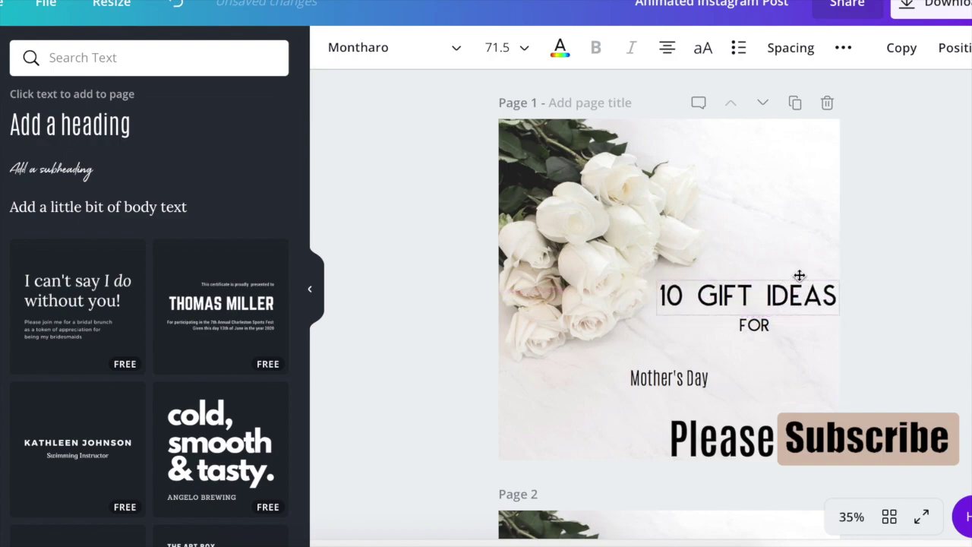
- Narrow the FOR text box and set its font size to 72
{"action": "left_click", "coordinate": [768, 347]}
{"action": "left_click", "coordinate": [755, 321]}
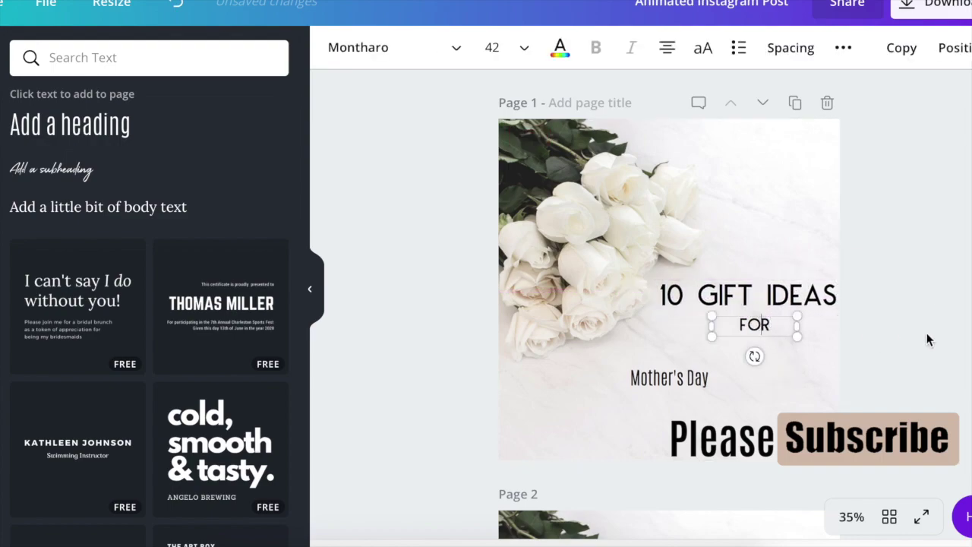
{"action": "mouse_move", "coordinate": [793, 338]}
{"action": "left_mouse_down"}
{"action": "mouse_move", "coordinate": [754, 336]}
{"action": "mouse_move", "coordinate": [794, 355]}
{"action": "left_mouse_up"}
{"action": "left_click", "coordinate": [783, 343]}
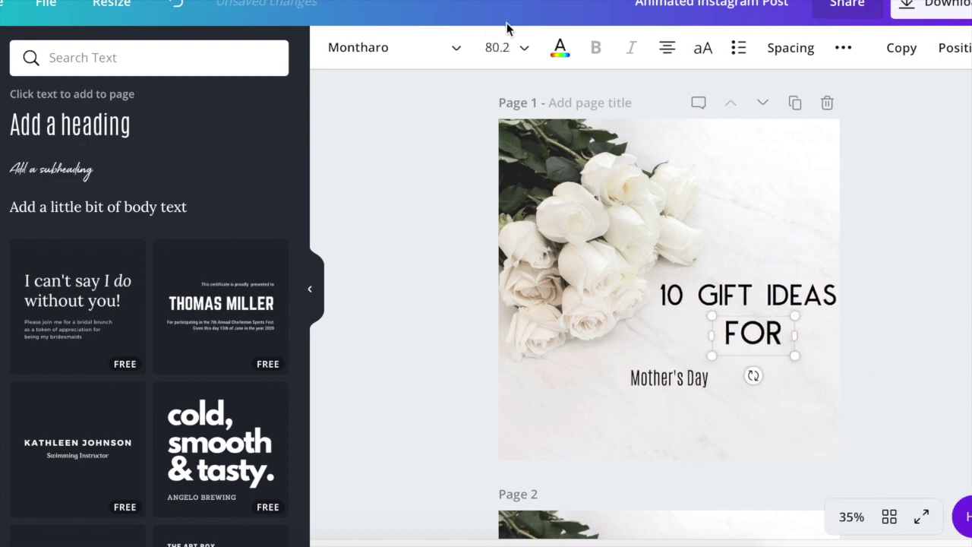
{"action": "left_click", "coordinate": [523, 50]}
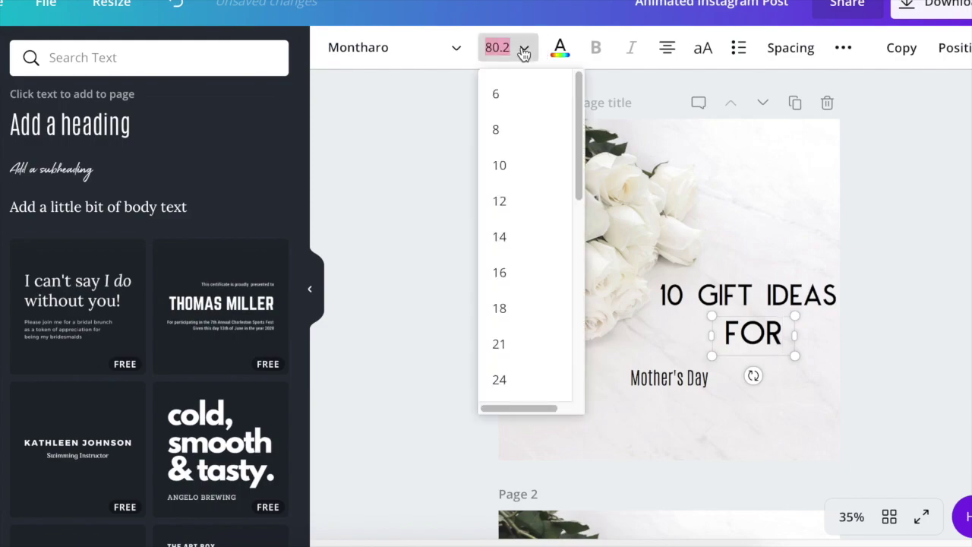
{"action": "scroll", "coordinate": [542, 337], "scroll_direction": "down", "scroll_amount": 2}
{"action": "scroll", "coordinate": [543, 337], "scroll_direction": "down", "scroll_amount": 4}
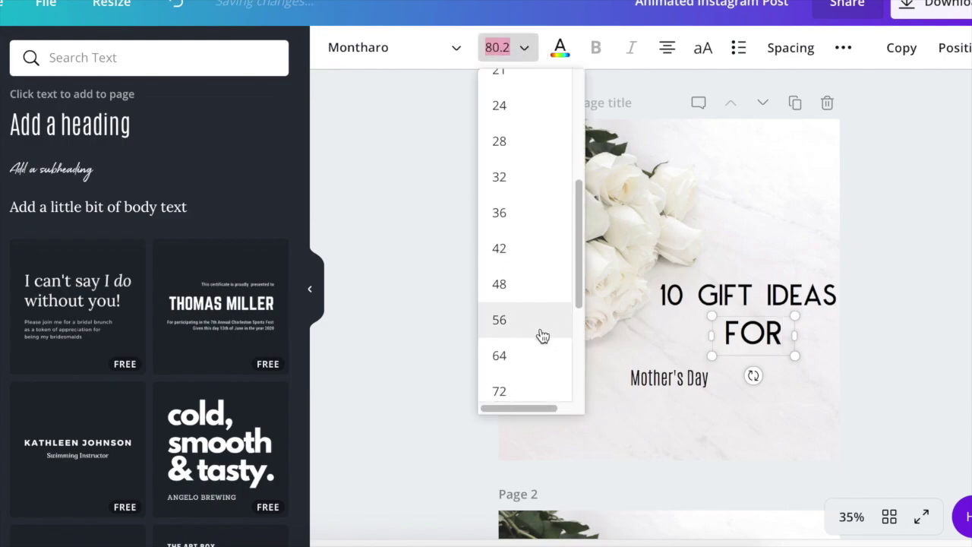
{"action": "left_click", "coordinate": [499, 341]}
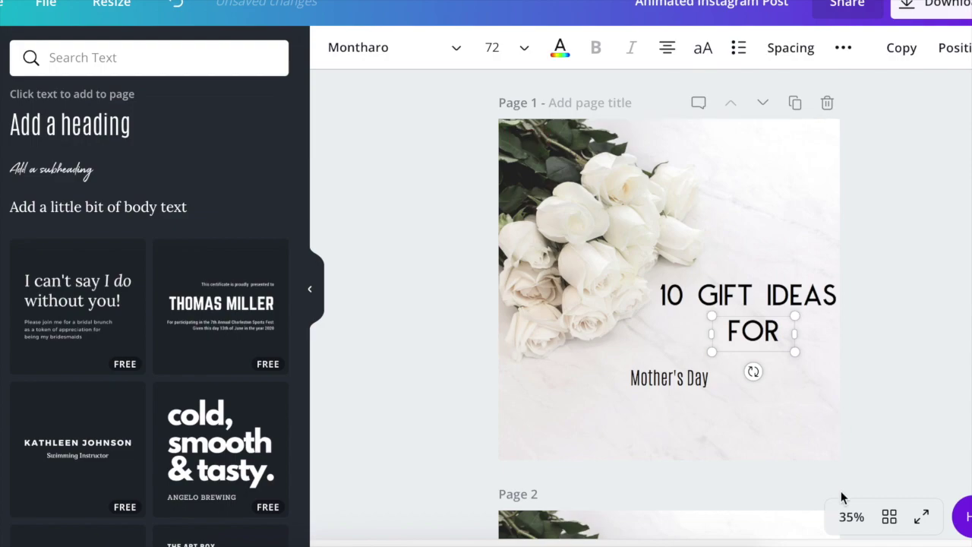
{"action": "left_click", "coordinate": [799, 435]}
{"action": "left_click", "coordinate": [696, 378]}
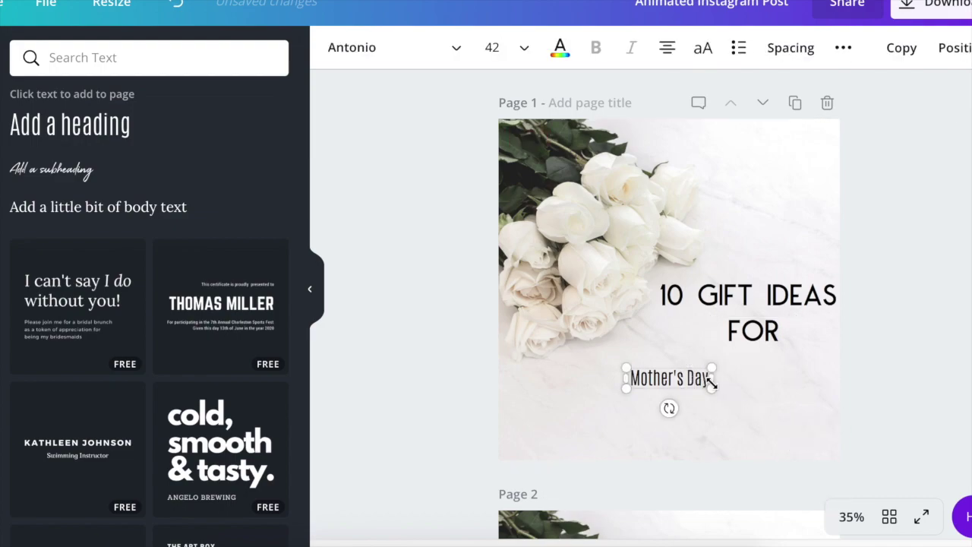
- Set 'Mother's Day' in the Perfetto script font and enlarge it to size 178
{"action": "left_click", "coordinate": [458, 51]}
{"action": "left_click", "coordinate": [361, 219]}
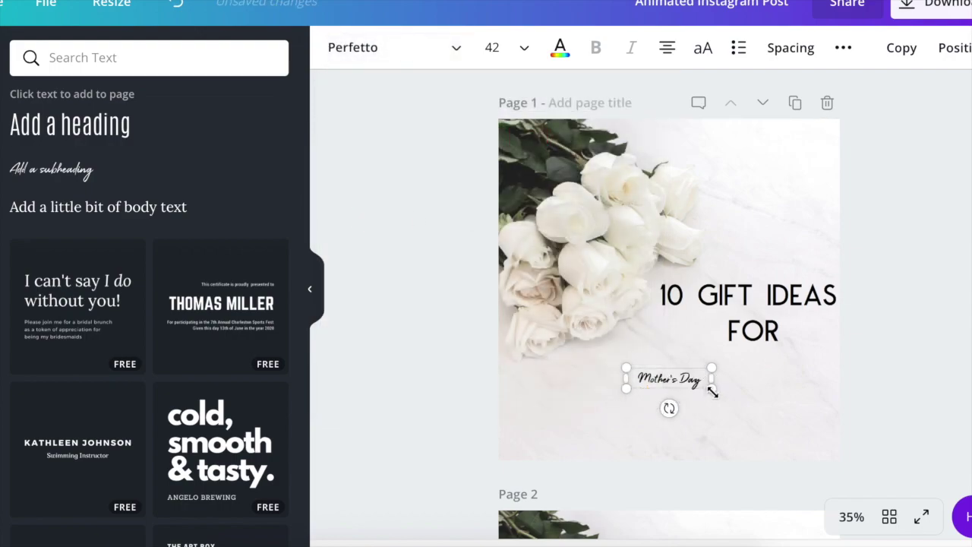
{"action": "left_click_drag", "start_coordinate": [712, 389], "coordinate": [759, 421]}
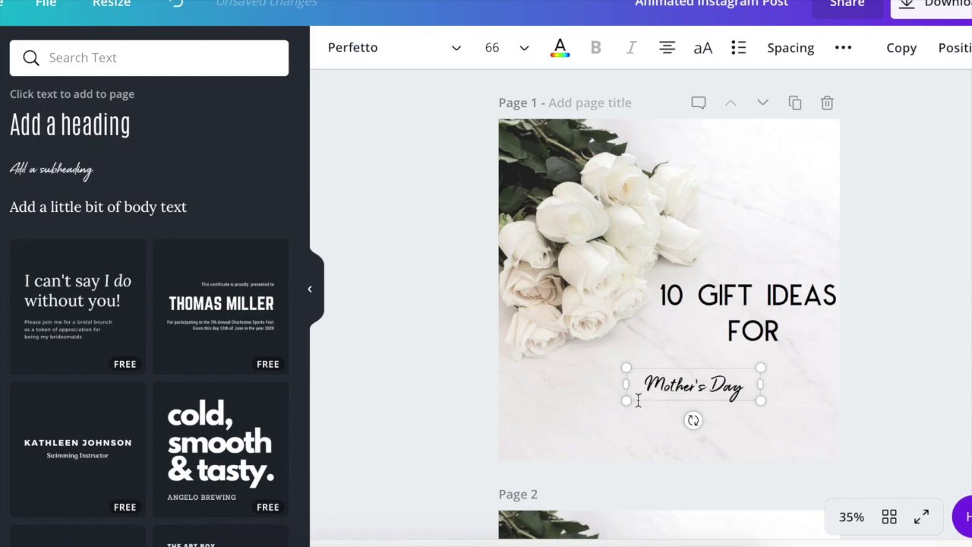
{"action": "left_click_drag", "start_coordinate": [630, 402], "coordinate": [572, 441]}
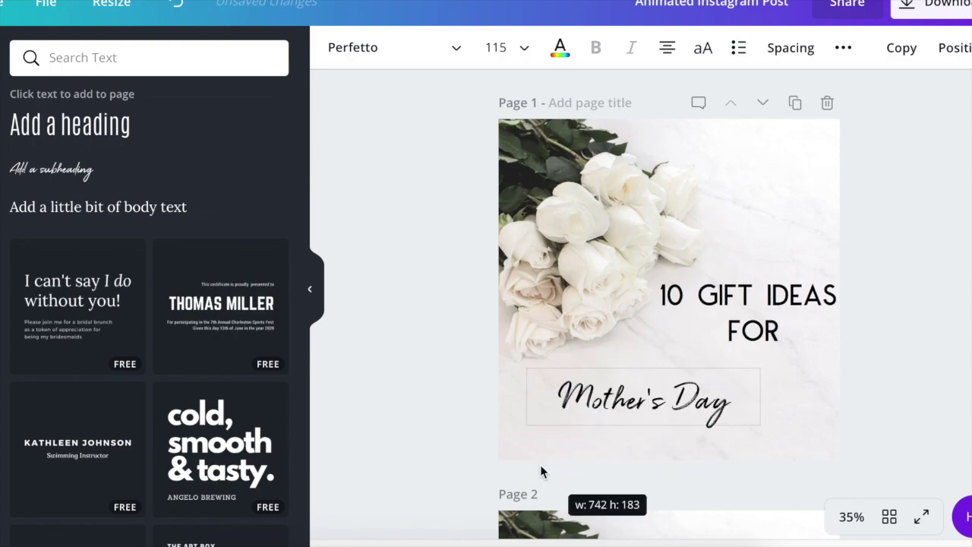
{"action": "left_click_drag", "start_coordinate": [760, 370], "coordinate": [838, 306]}
{"action": "left_click_drag", "start_coordinate": [526, 423], "coordinate": [490, 438]}
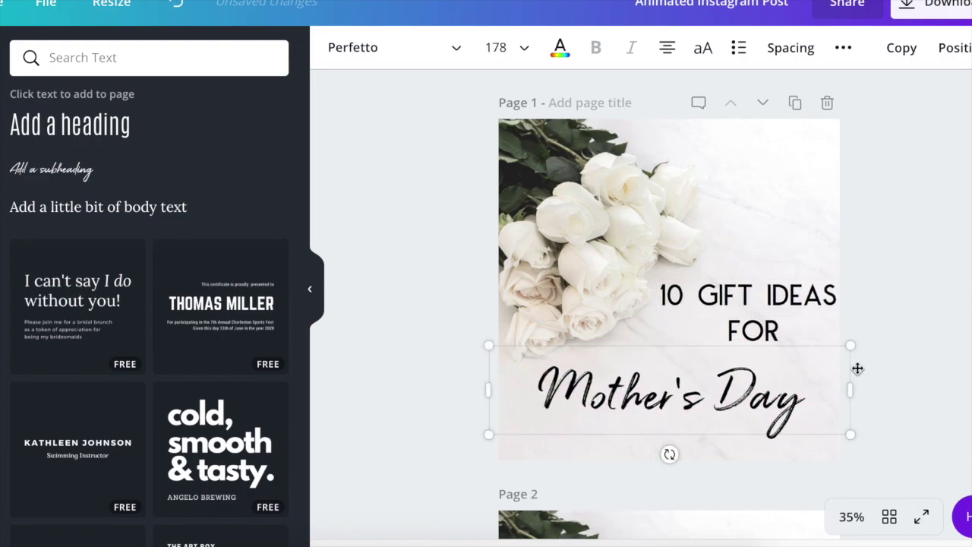
{"action": "left_click_drag", "start_coordinate": [850, 391], "coordinate": [776, 396]}
{"action": "left_click", "coordinate": [814, 384]}
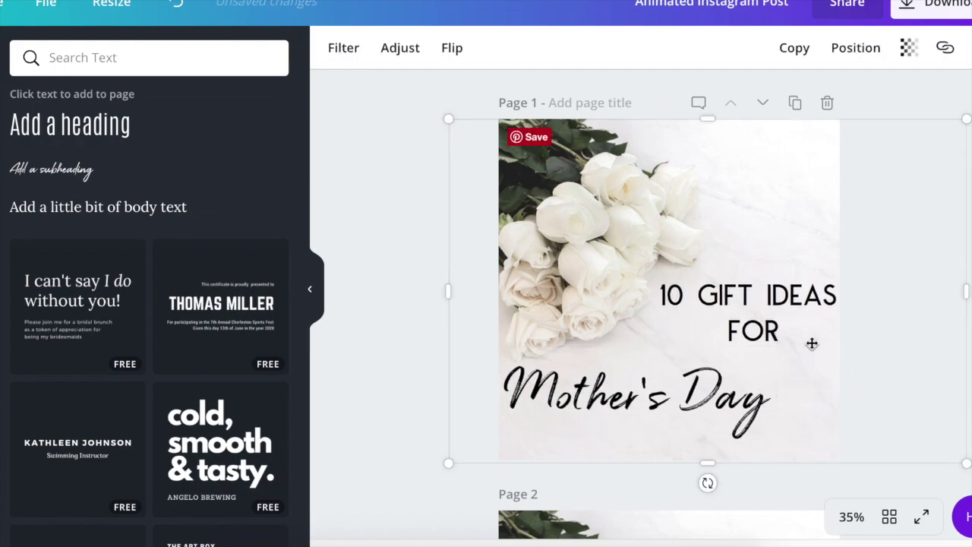
{"action": "left_click", "coordinate": [958, 314]}
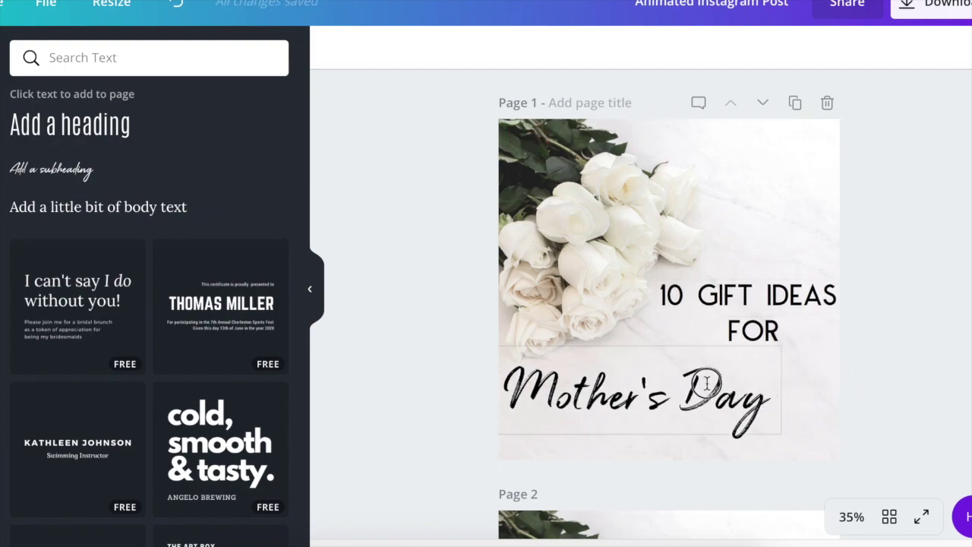
- Nudge Mother's Day right and shift the 10 GIFT IDEAS line slightly left
{"action": "left_click_drag", "start_coordinate": [716, 390], "coordinate": [764, 386]}
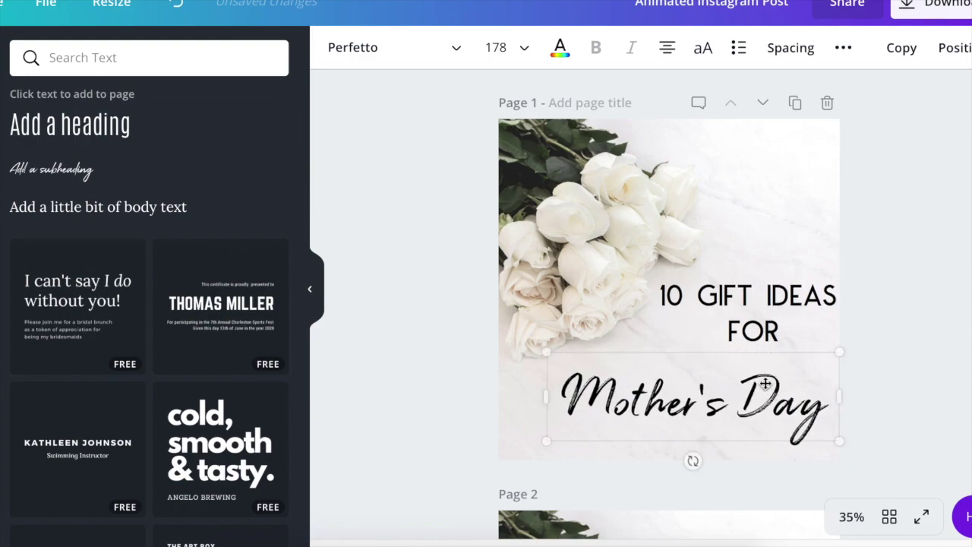
{"action": "left_click", "coordinate": [764, 327]}
{"action": "left_click", "coordinate": [783, 287]}
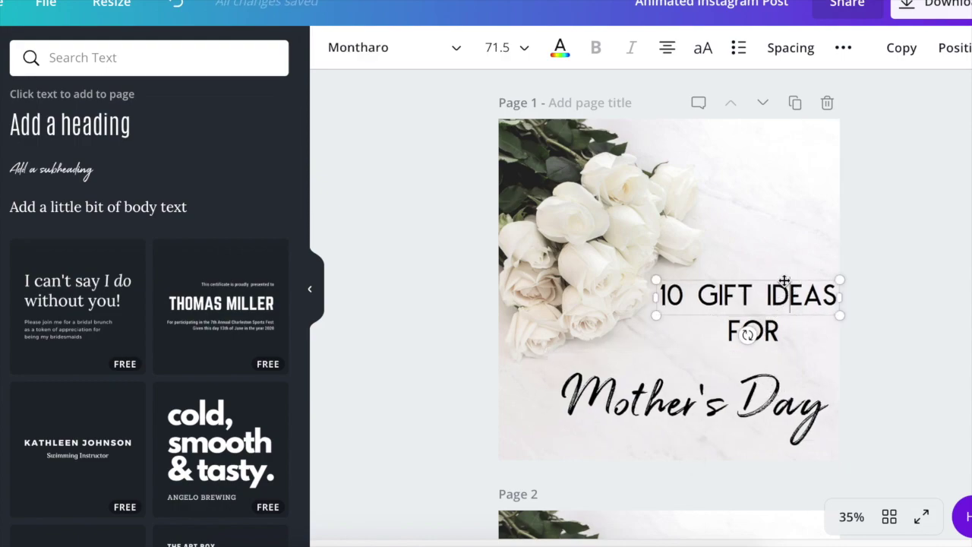
{"action": "left_click", "coordinate": [881, 304]}
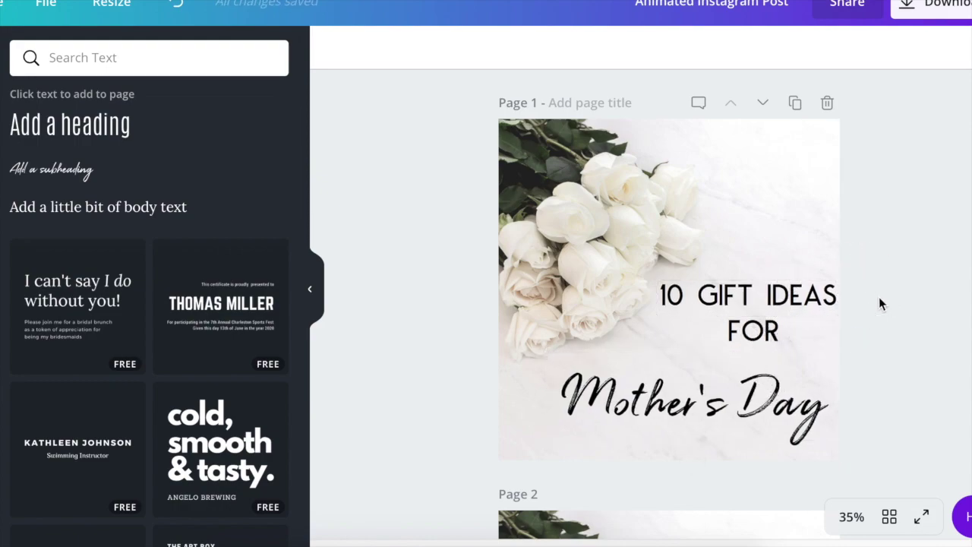
{"action": "left_click", "coordinate": [767, 279]}
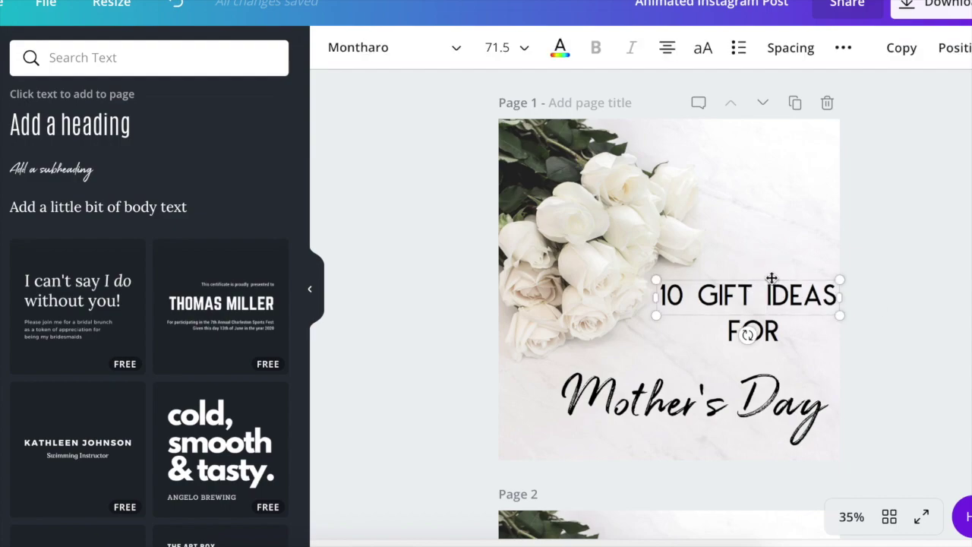
{"action": "left_click_drag", "start_coordinate": [770, 279], "coordinate": [760, 279]}
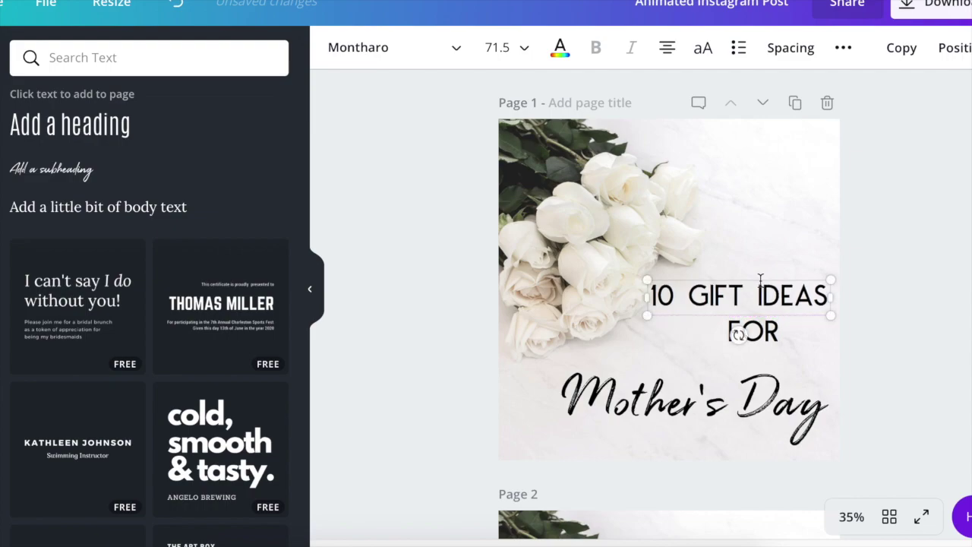
- Move FOR down and left so it sits centred above Mother's Day
{"action": "left_click", "coordinate": [737, 363]}
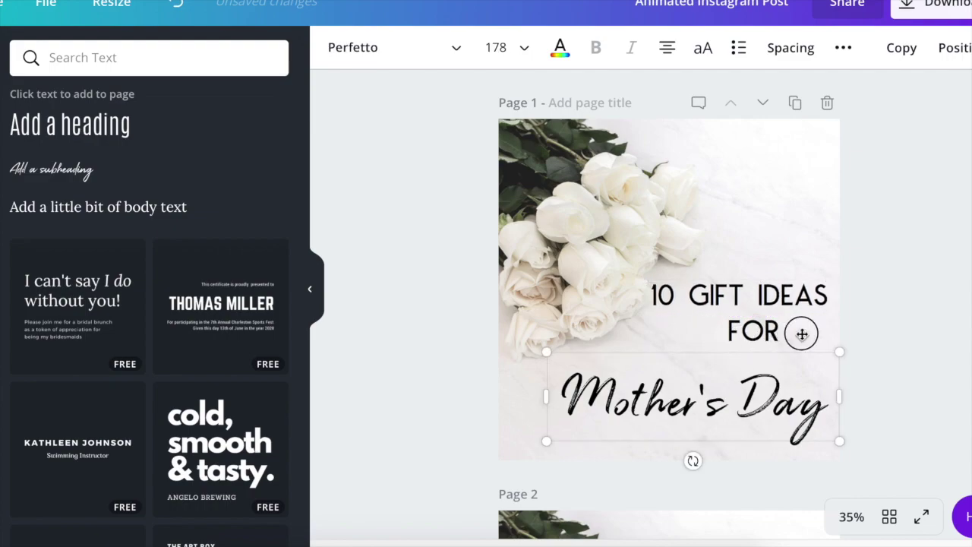
{"action": "left_click", "coordinate": [919, 348]}
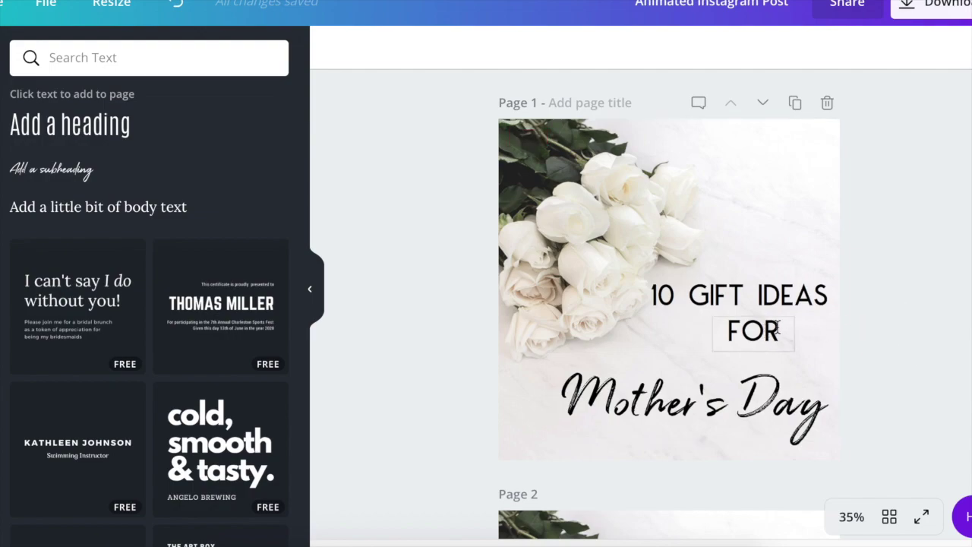
{"action": "left_click_drag", "start_coordinate": [783, 327], "coordinate": [770, 329]}
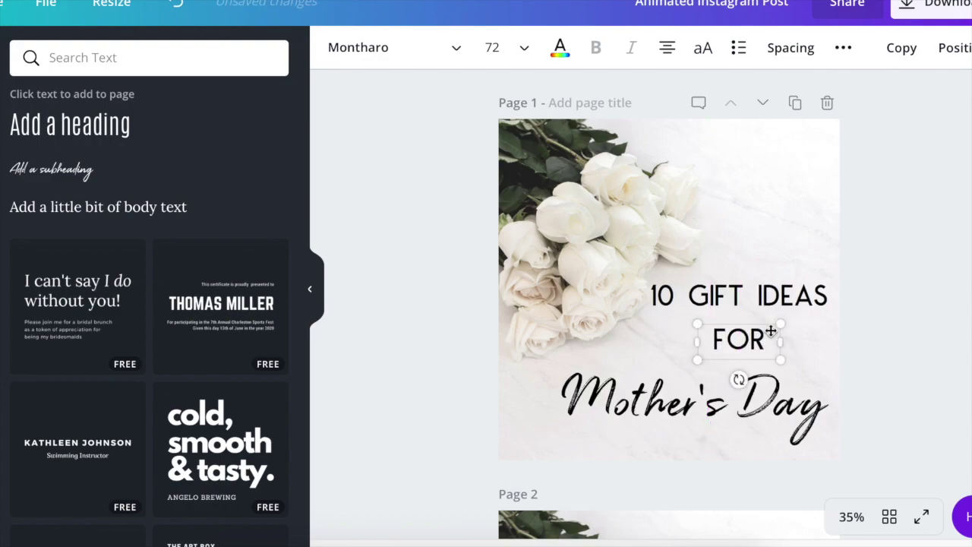
{"action": "left_click", "coordinate": [903, 384]}
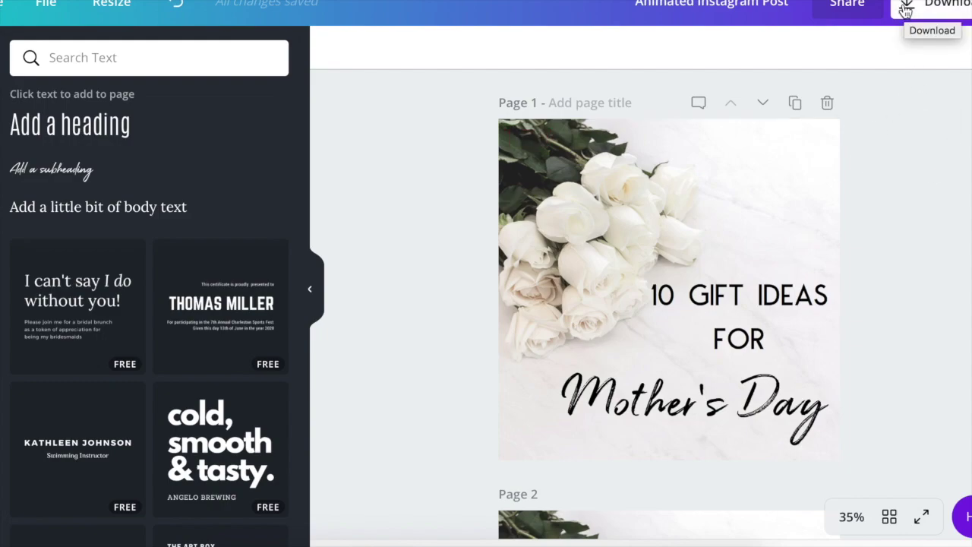
- Set the download file type to Animation (MP4/GIF)
{"action": "left_click", "coordinate": [906, 9]}
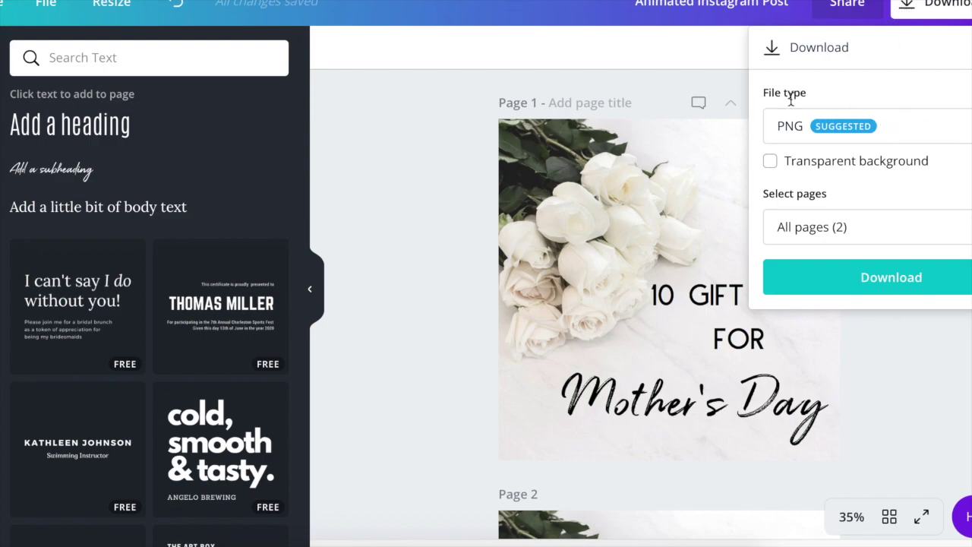
{"action": "left_click", "coordinate": [873, 126]}
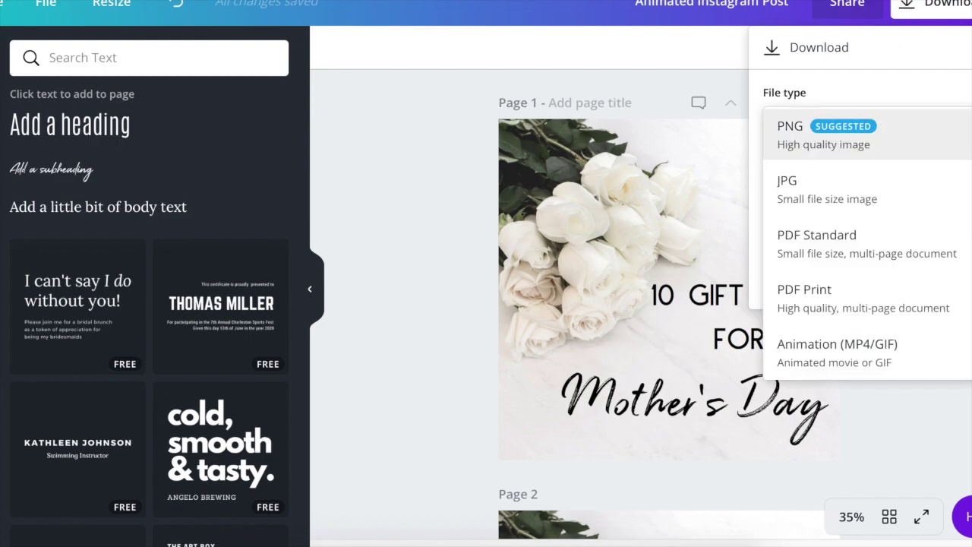
{"action": "left_click", "coordinate": [859, 362]}
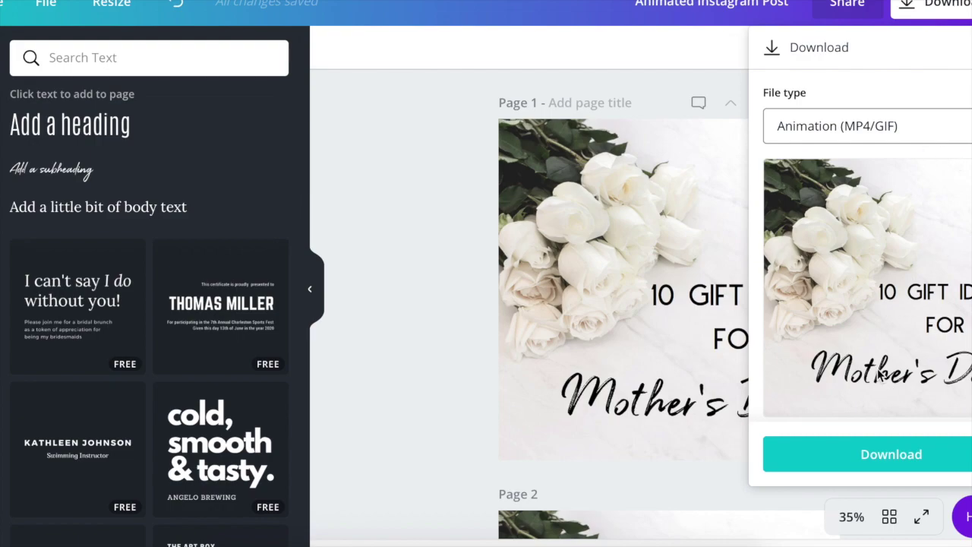
- Preview the Pan animation style among the animation style options
{"action": "scroll", "coordinate": [903, 343], "scroll_direction": "down", "scroll_amount": 1}
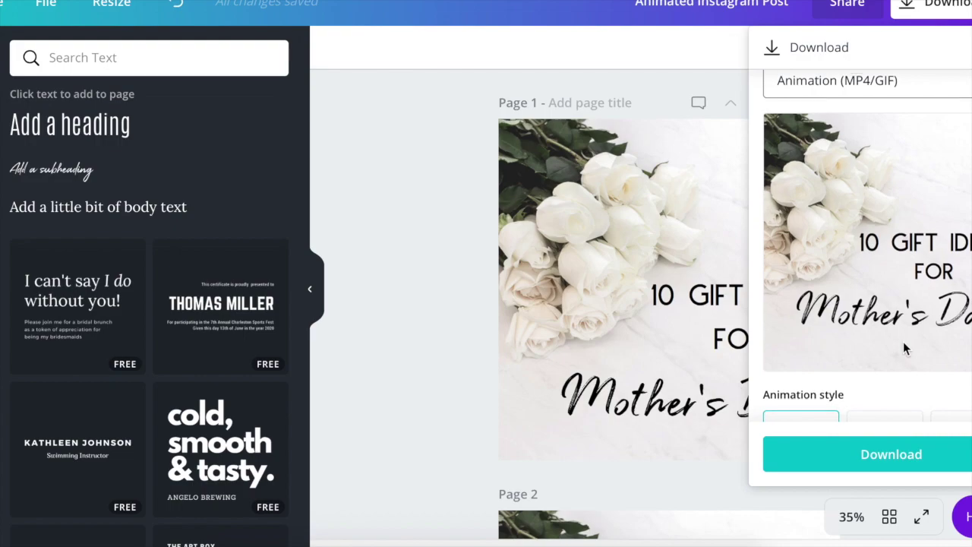
{"action": "scroll", "coordinate": [904, 343], "scroll_direction": "down", "scroll_amount": 2}
{"action": "scroll", "coordinate": [903, 346], "scroll_direction": "up", "scroll_amount": 1}
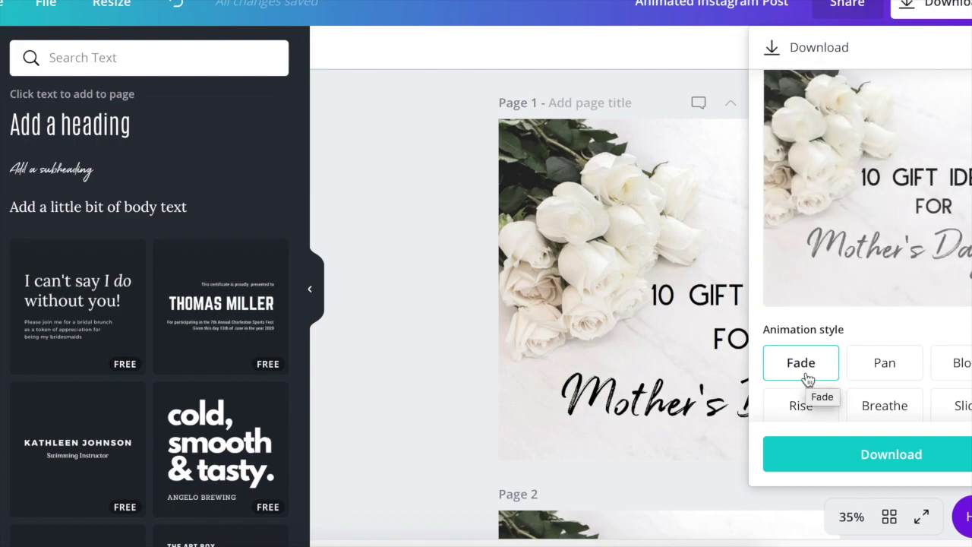
{"action": "left_click", "coordinate": [868, 375]}
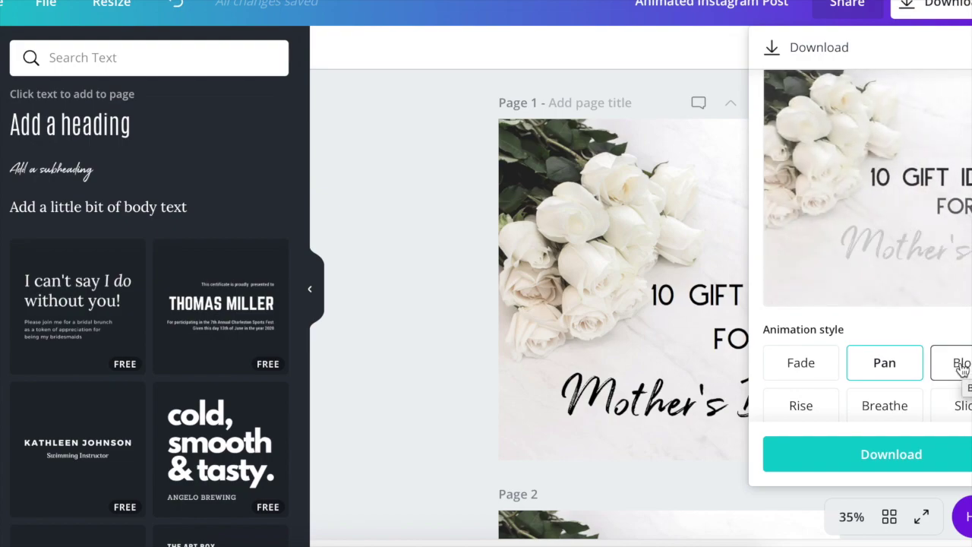
- Compare the Block, Slide and Breathe animation styles, then select Rise
{"action": "left_click", "coordinate": [962, 369]}
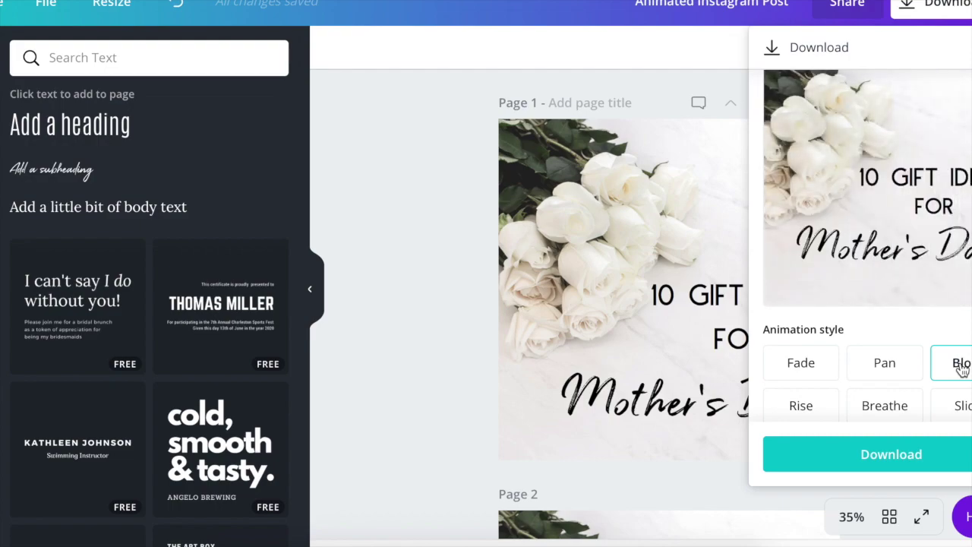
{"action": "scroll", "coordinate": [962, 369], "scroll_direction": "down", "scroll_amount": 1}
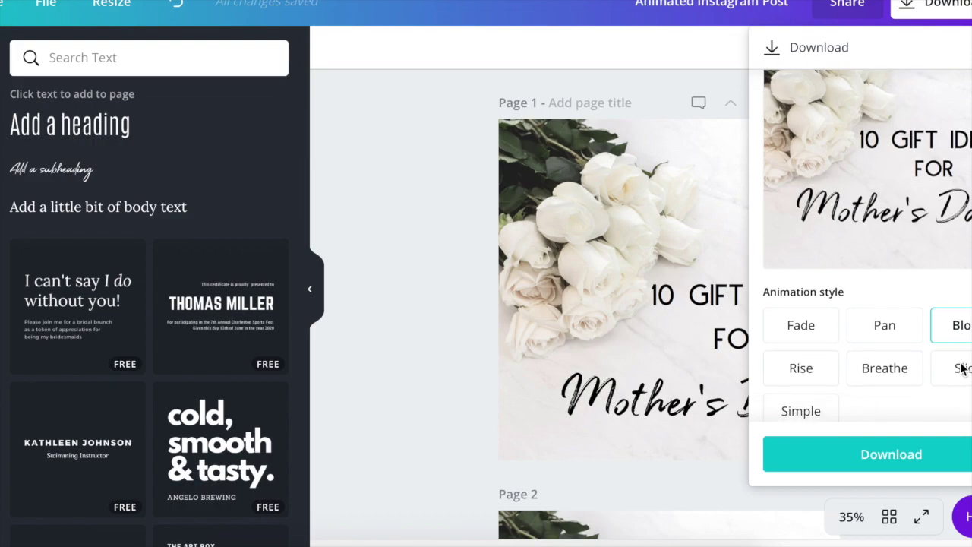
{"action": "left_click", "coordinate": [962, 371]}
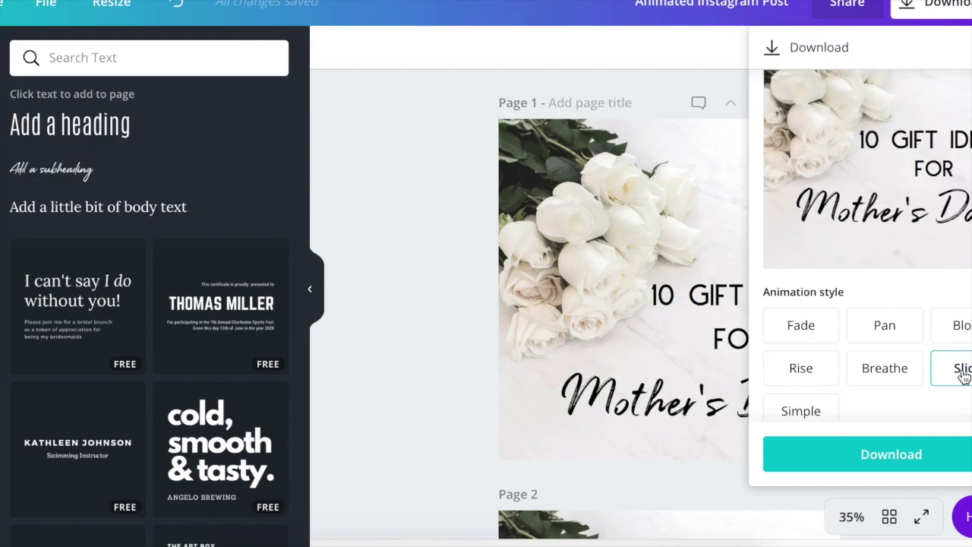
{"action": "left_click", "coordinate": [897, 380]}
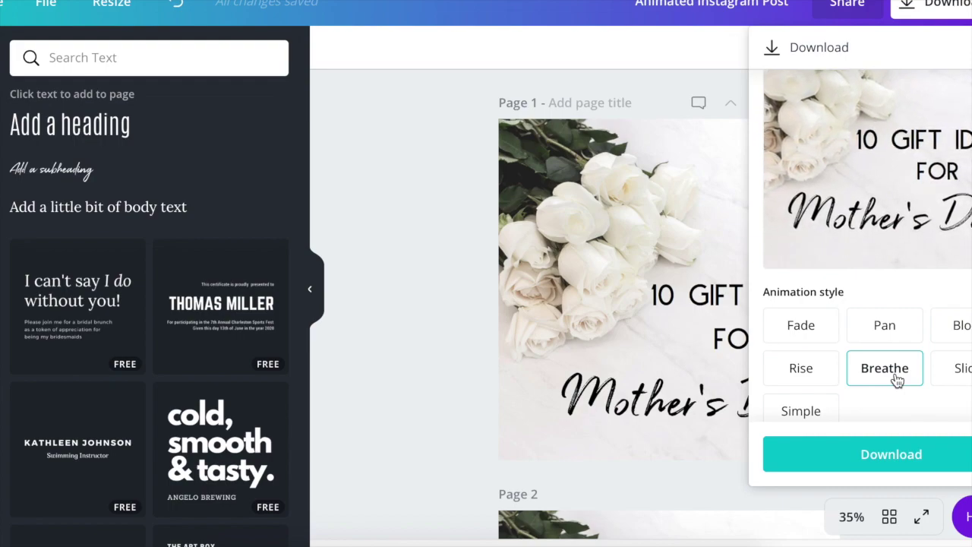
{"action": "left_click", "coordinate": [819, 372]}
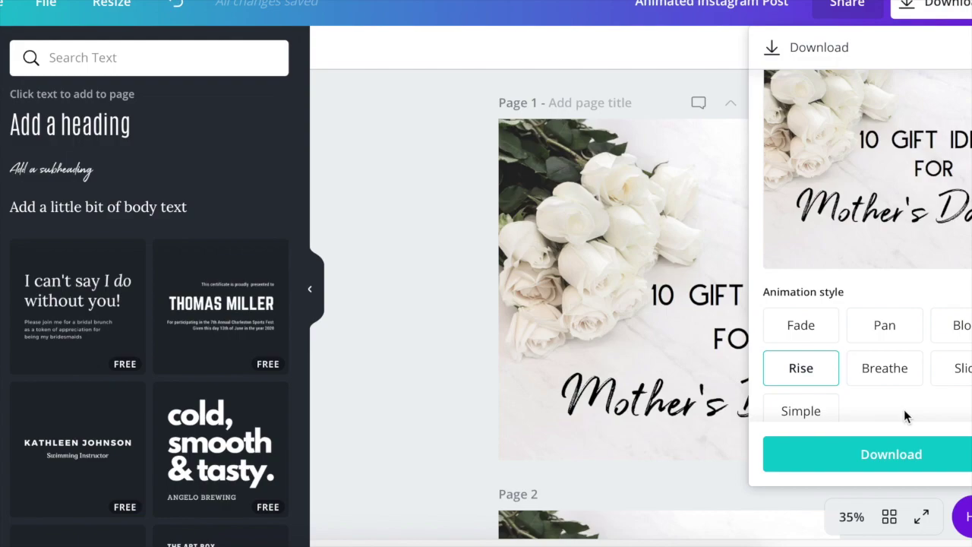
- Download the post as a Rise-animated MP4
{"action": "scroll", "coordinate": [904, 414], "scroll_direction": "down", "scroll_amount": 1}
{"action": "scroll", "coordinate": [904, 413], "scroll_direction": "up", "scroll_amount": 1}
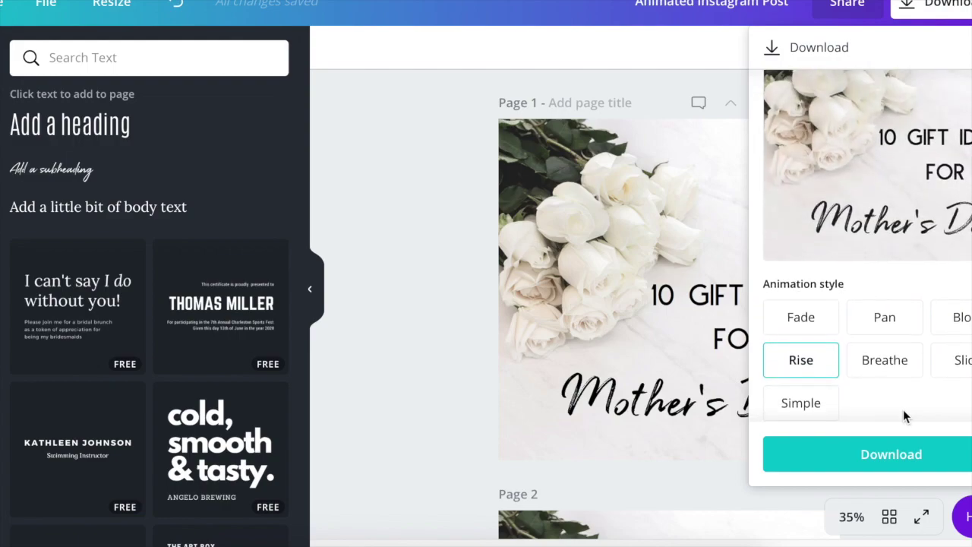
{"action": "left_click", "coordinate": [894, 453]}
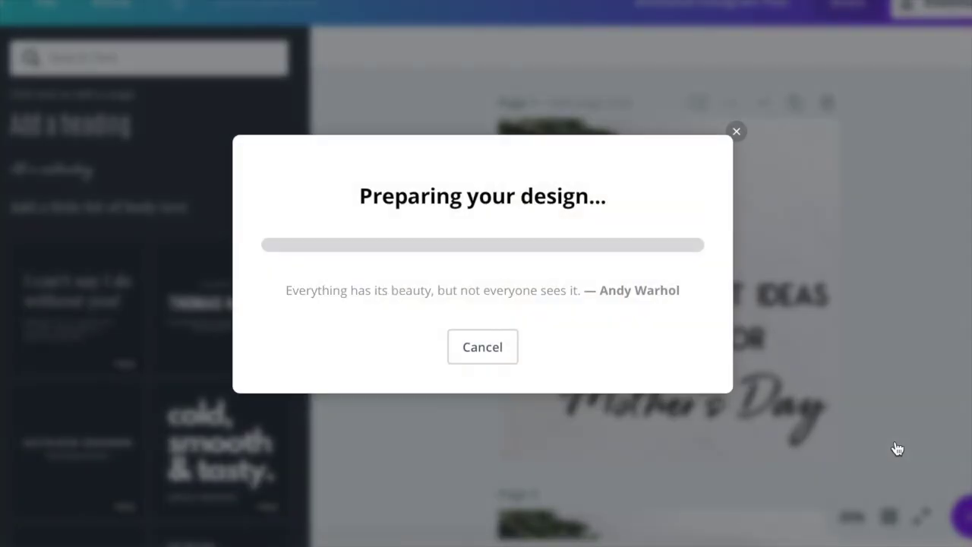